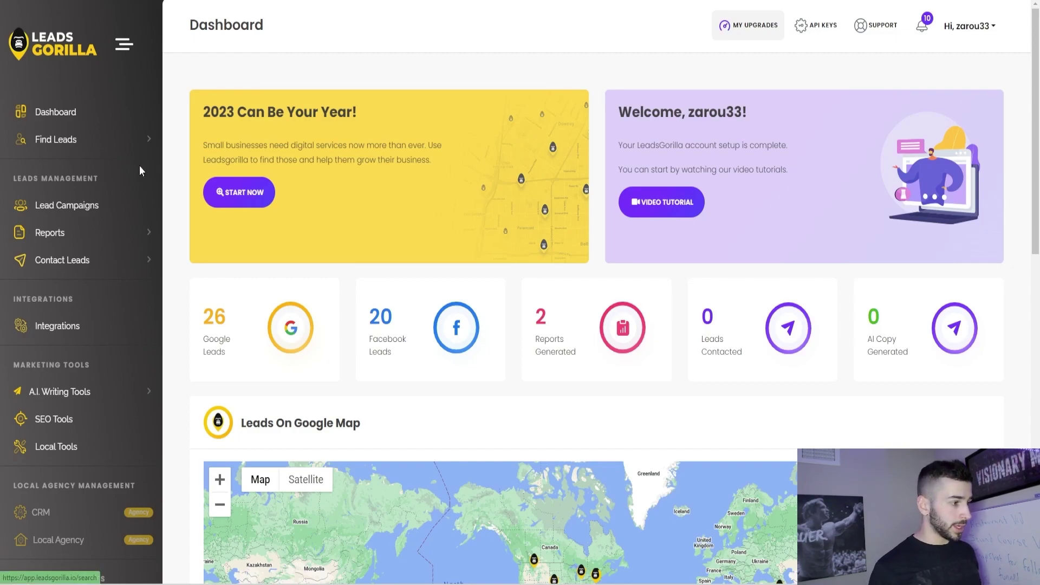
Set up a Google Leads search with keyword HVAC and location Garden City, NY, USA
left_click(55, 139)
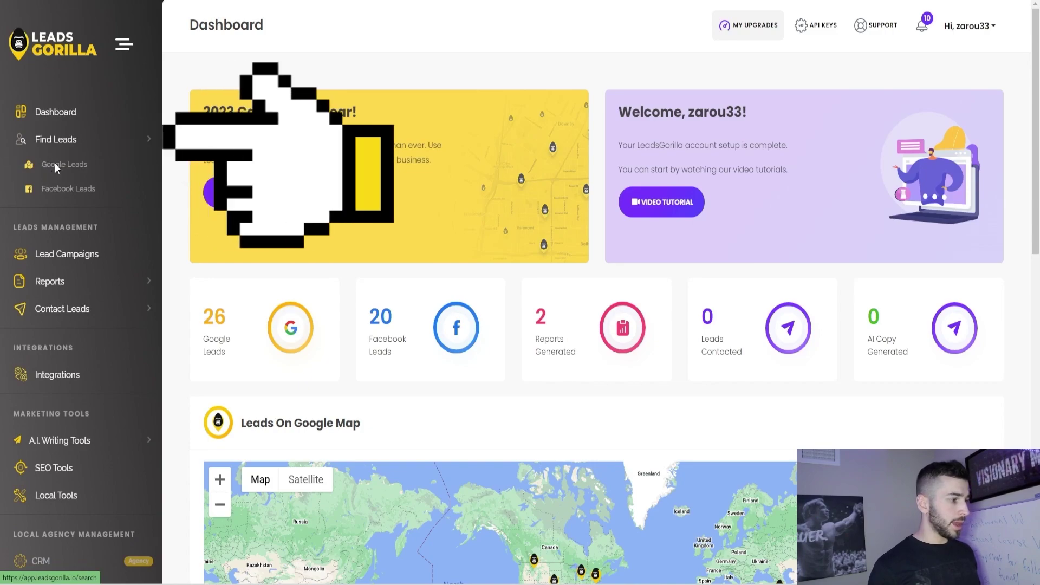
left_click(56, 165)
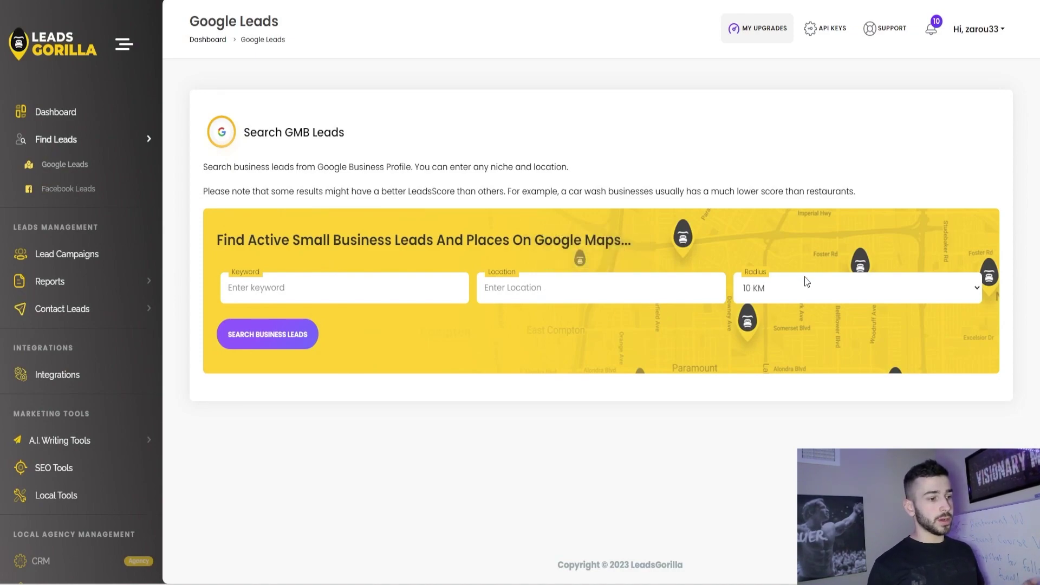
left_click(294, 291)
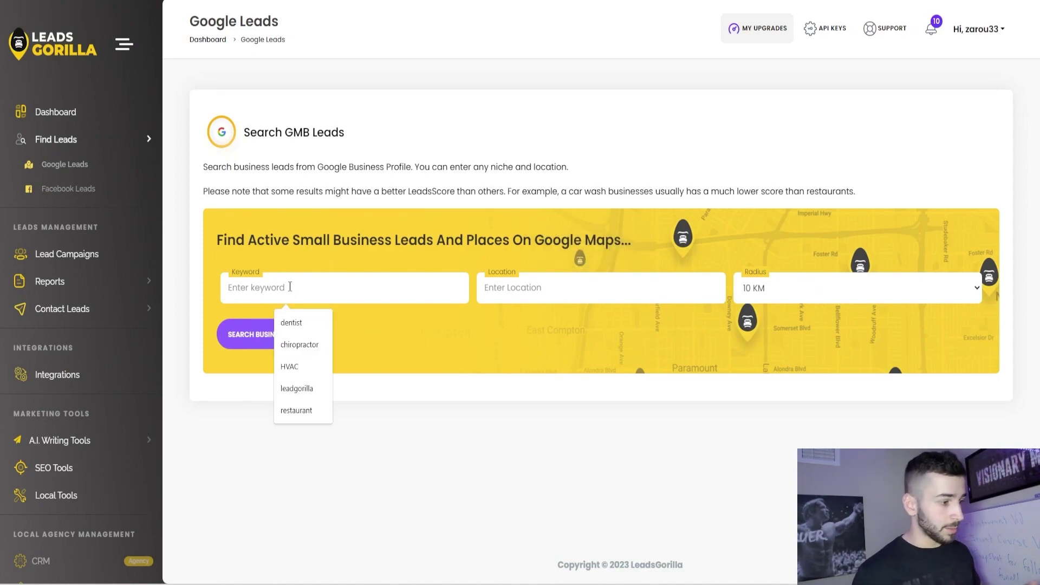
left_click(296, 368)
left_click(611, 288)
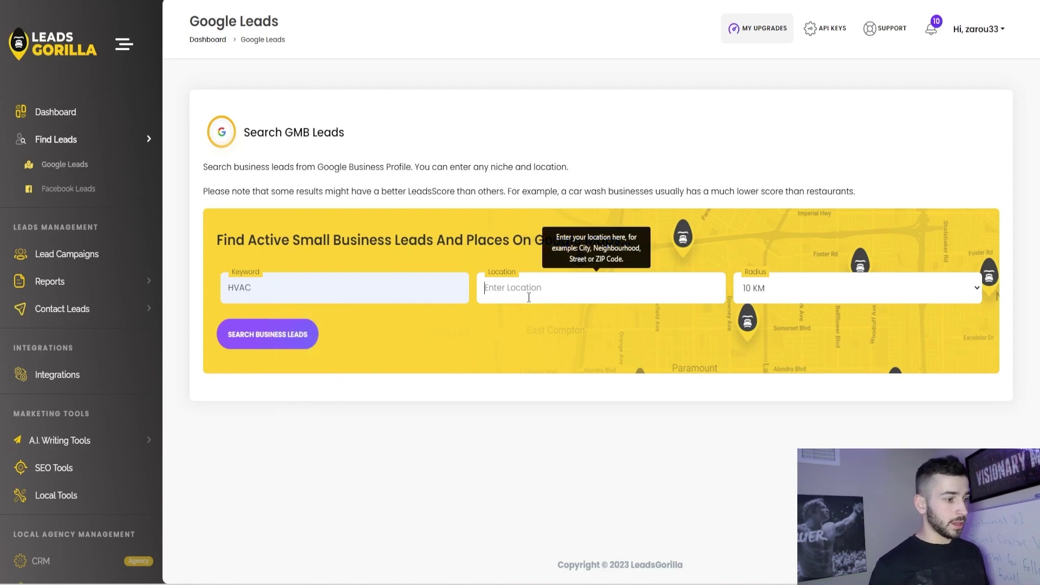
type("garden")
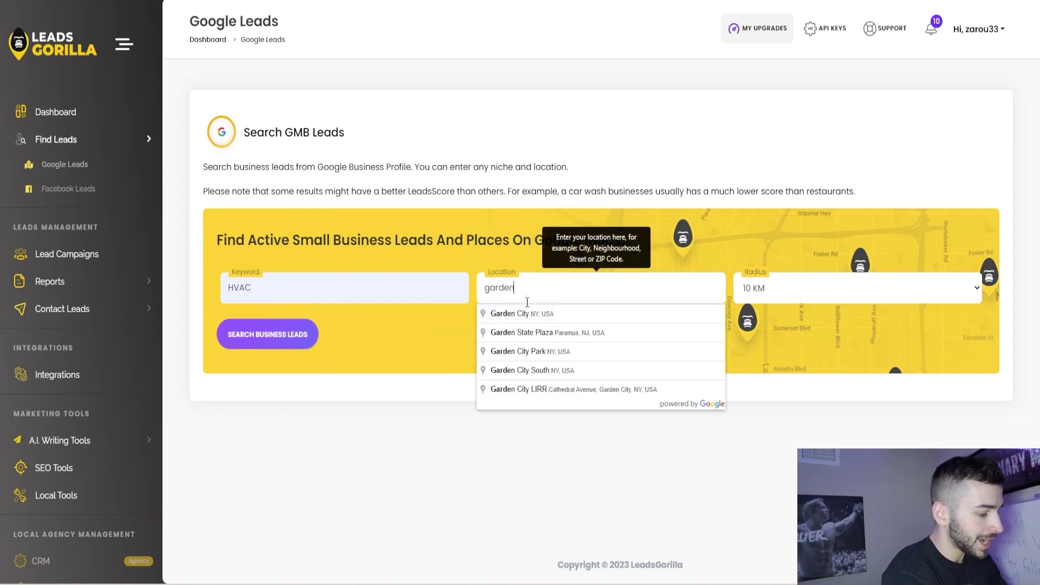
type(" city")
left_click(509, 315)
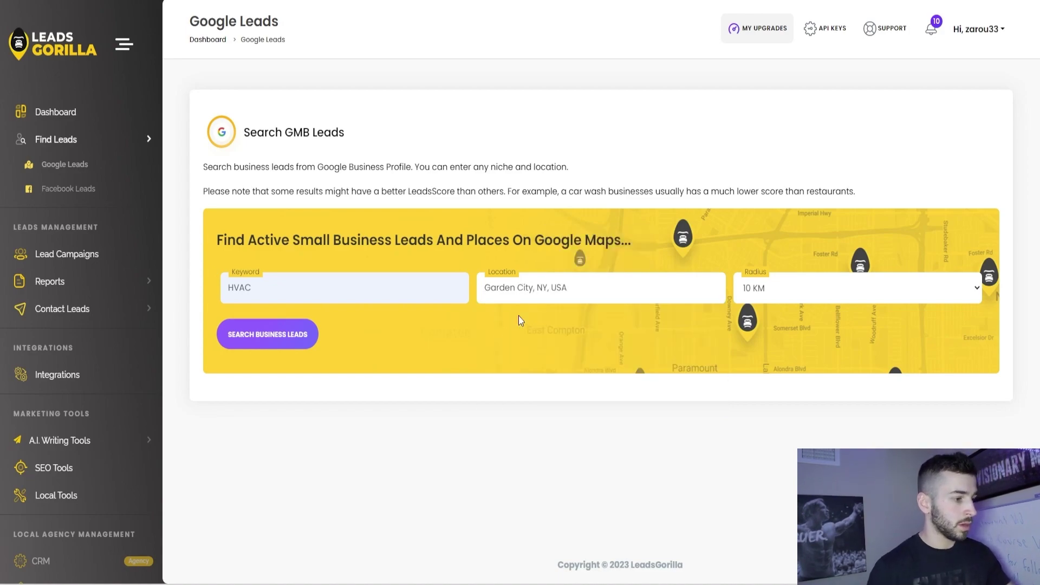
Run the HVAC search and scroll through the returned lead cards
left_click(278, 333)
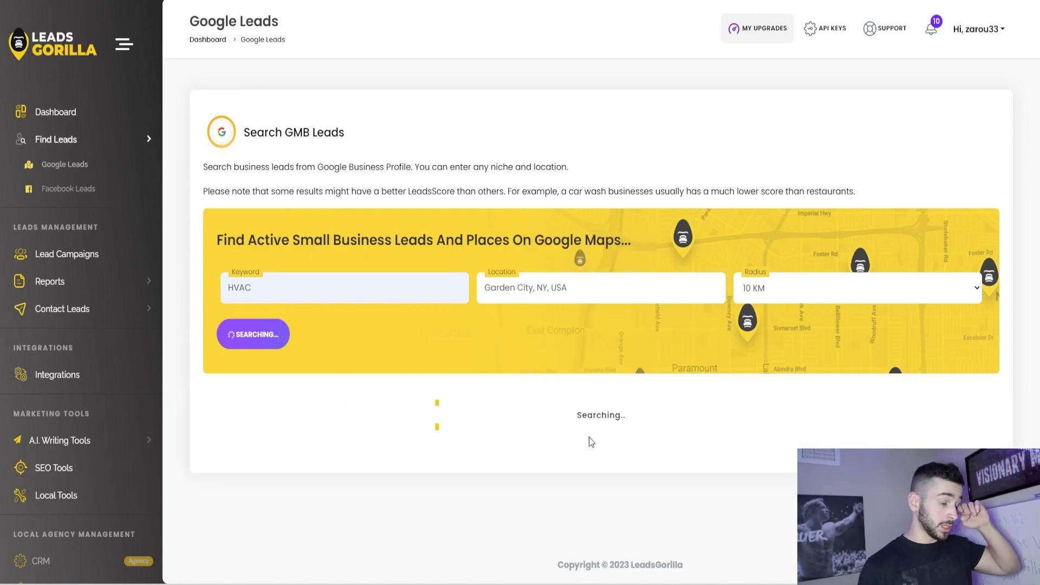
scroll(593, 423, "down", 7)
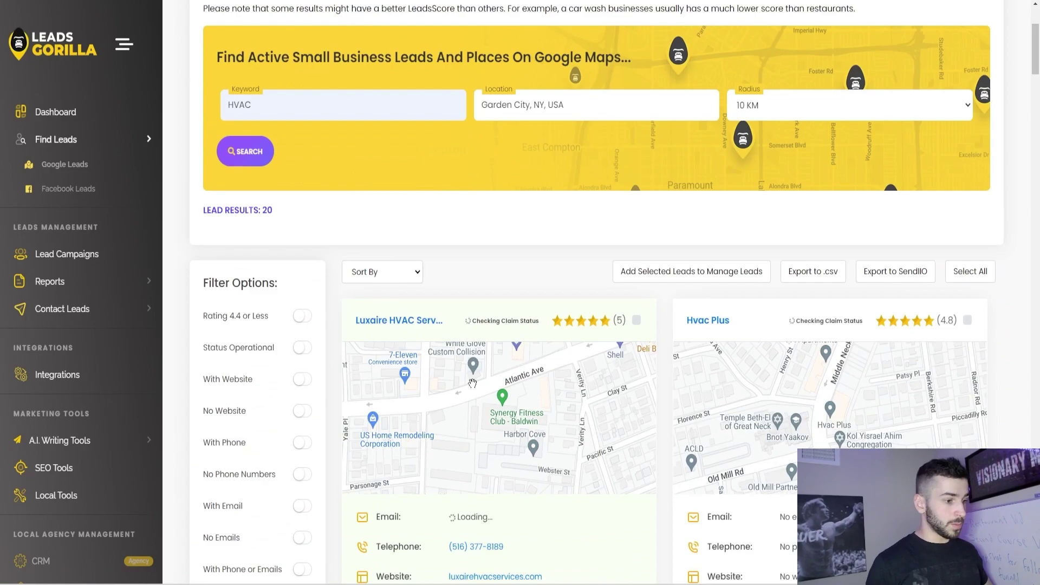
scroll(520, 314, "down", 2)
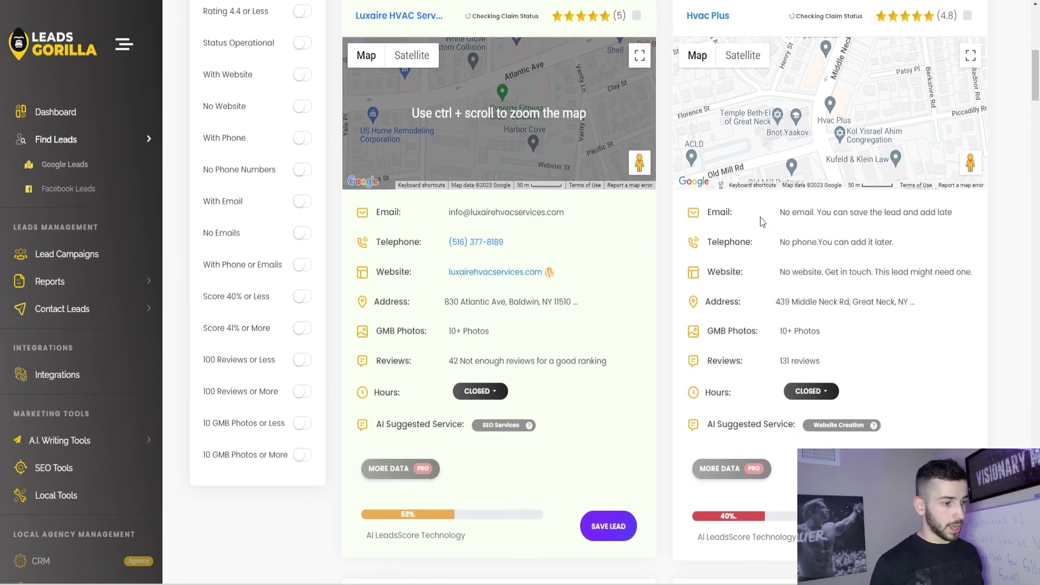
scroll(744, 218, "down", 3)
scroll(447, 225, "up", 3)
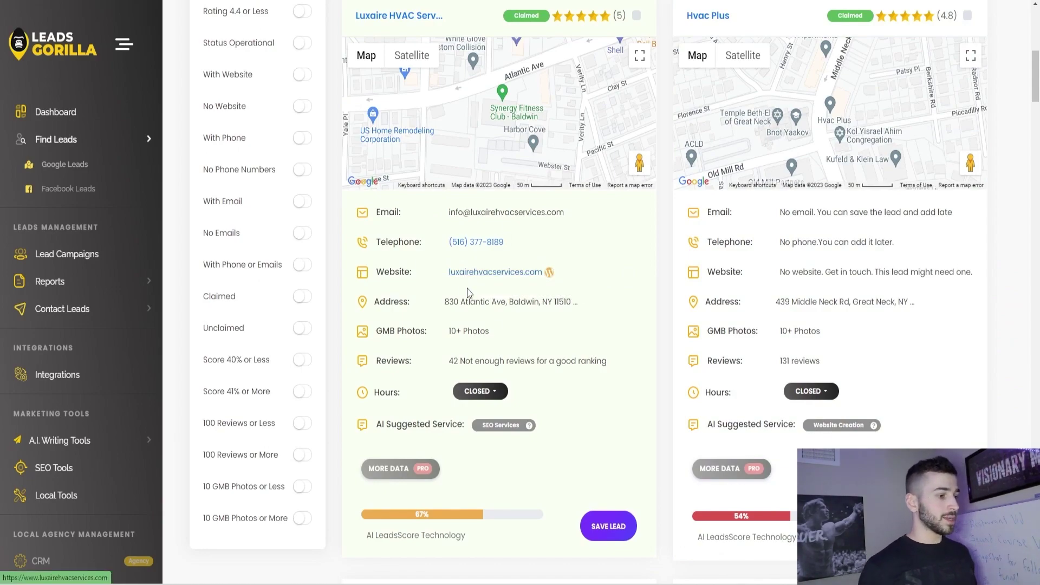
Highlight the Luxaire reviews note and the AI suggested service line
left_click_drag(465, 361, 571, 359)
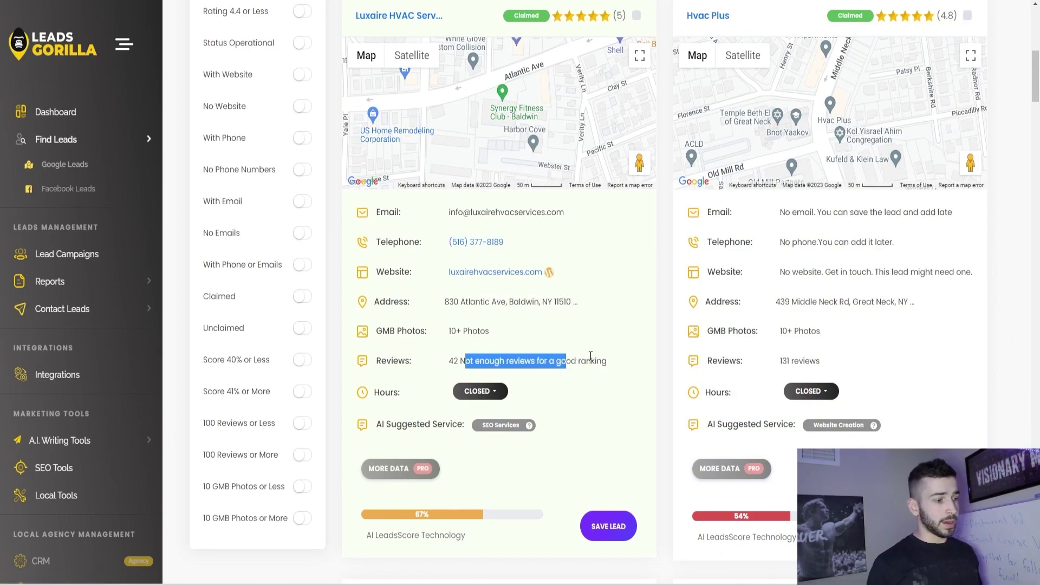
left_click(381, 428)
left_click_drag(381, 429, 469, 420)
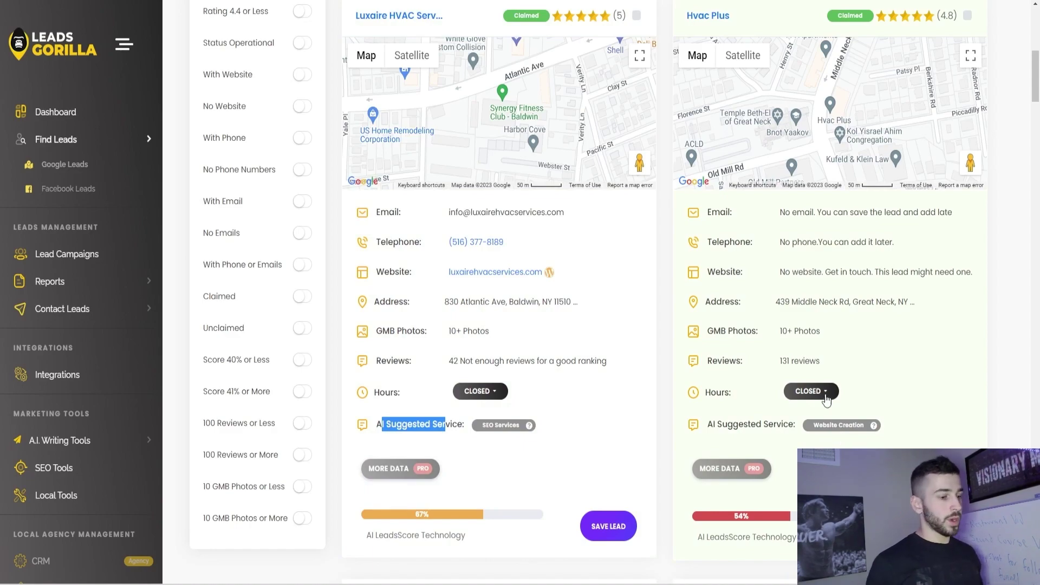
scroll(599, 353, "down", 2)
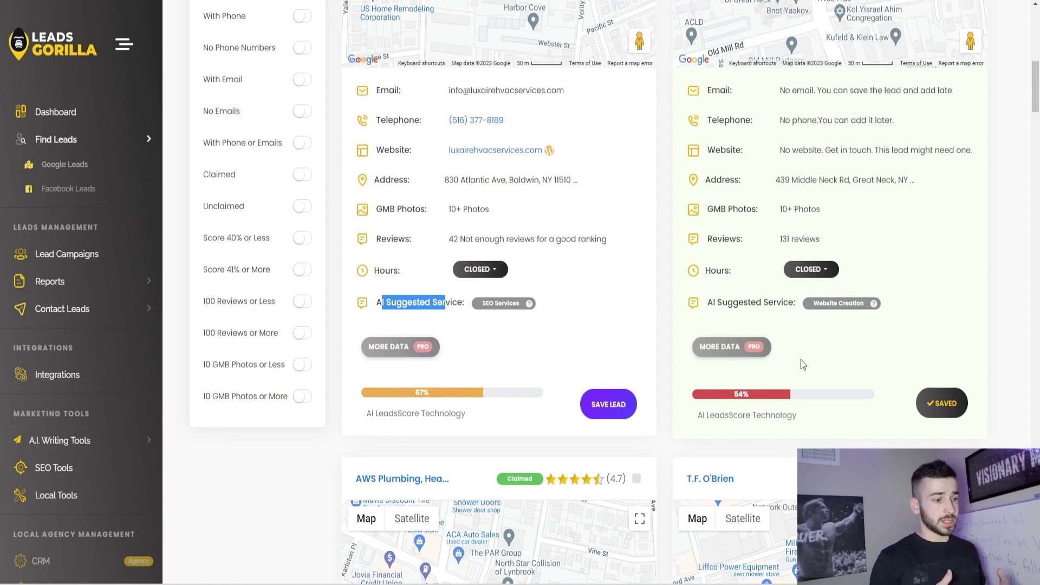
Filter the HVAC results to show only leads without a website
scroll(802, 364, "up", 5)
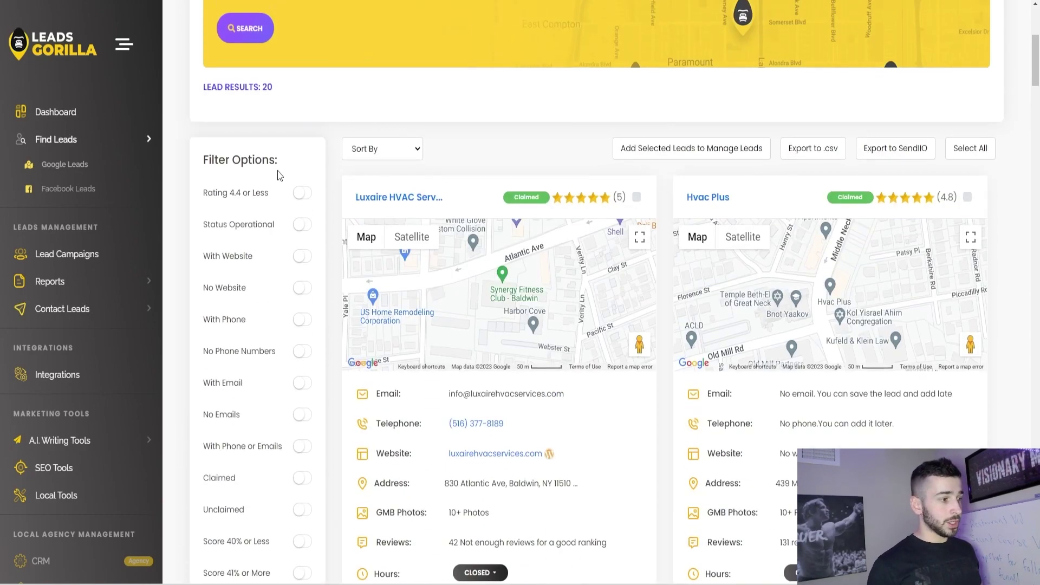
left_click_drag(219, 160, 283, 170)
scroll(261, 153, "down", 2)
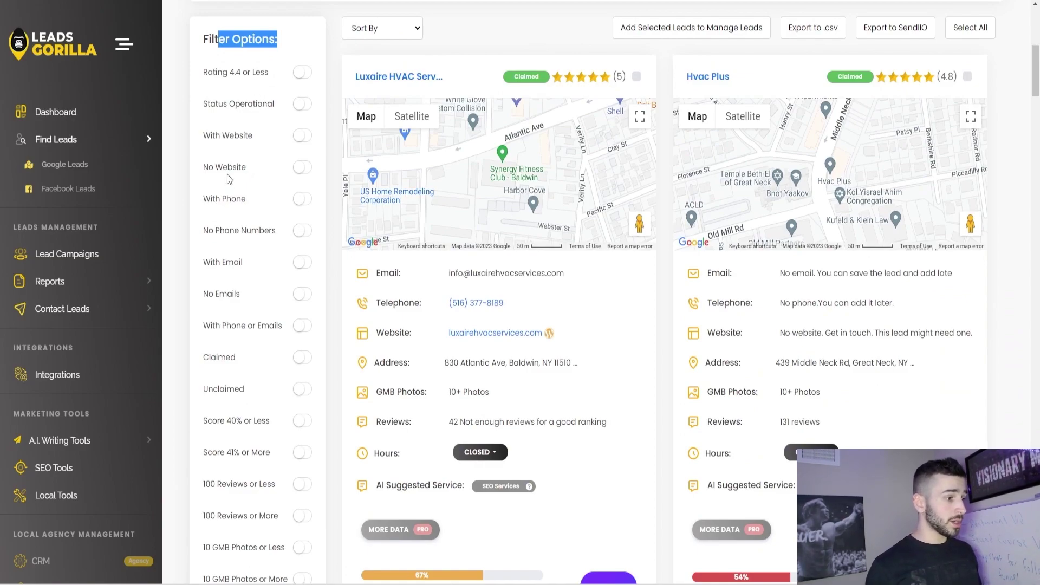
left_click(299, 172)
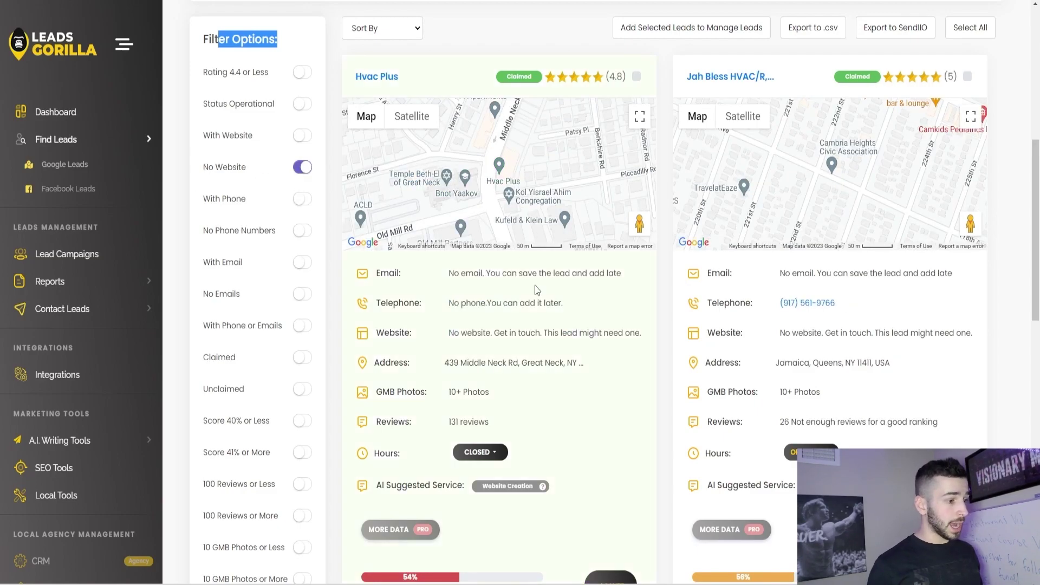
Load more no-website leads with Show More Leads and review the cards
scroll(676, 293, "down", 10)
scroll(676, 294, "down", 5)
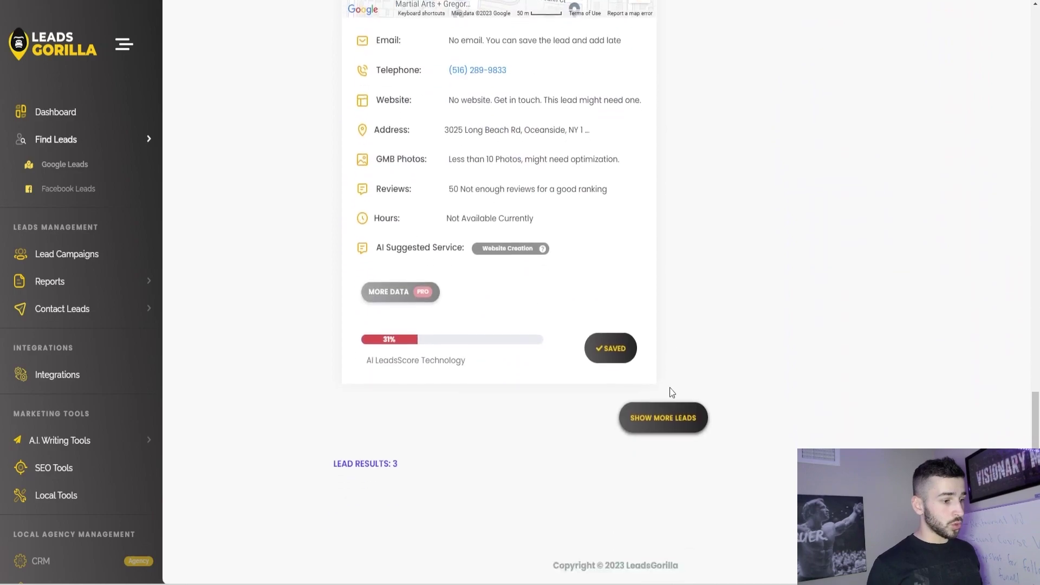
left_click(667, 426)
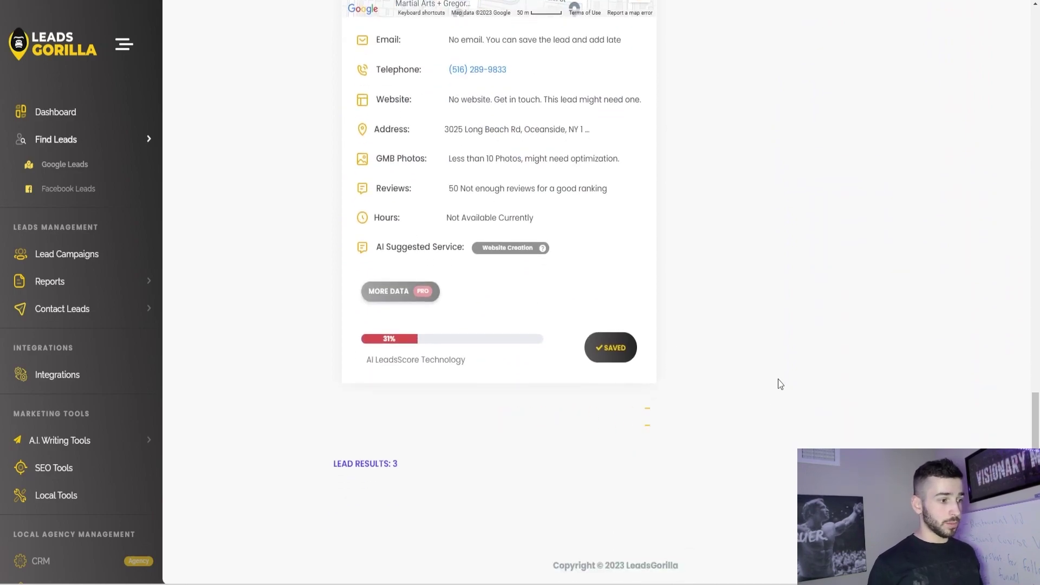
scroll(778, 369, "up", 2)
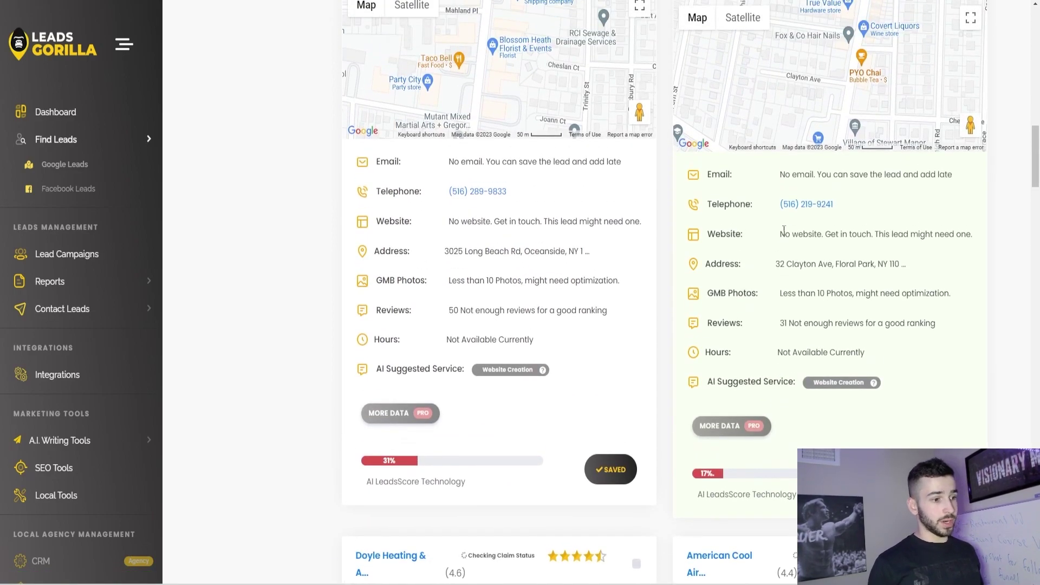
left_click_drag(785, 234, 856, 240)
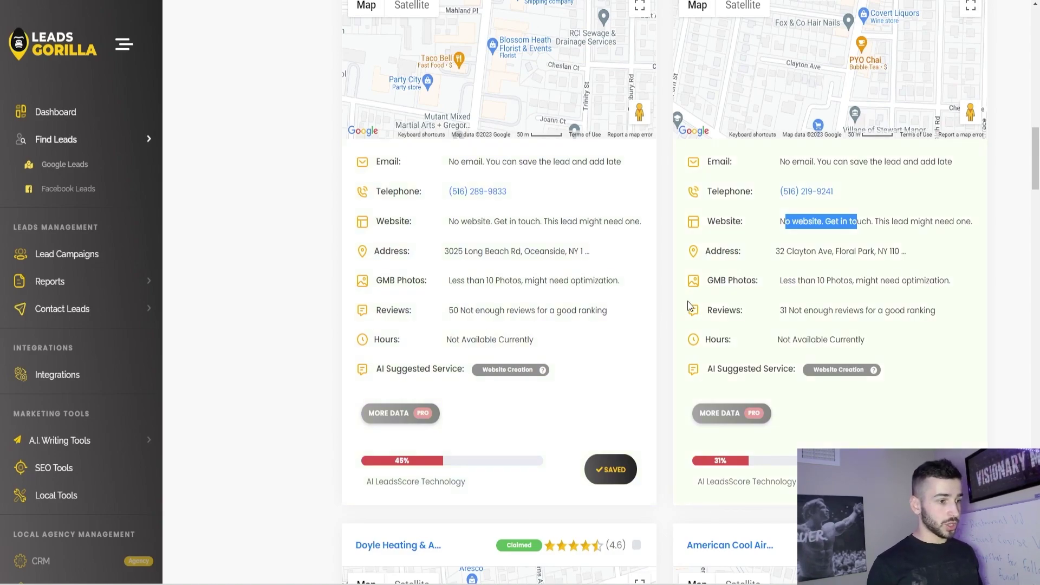
scroll(728, 296, "up", 10)
scroll(729, 295, "up", 5)
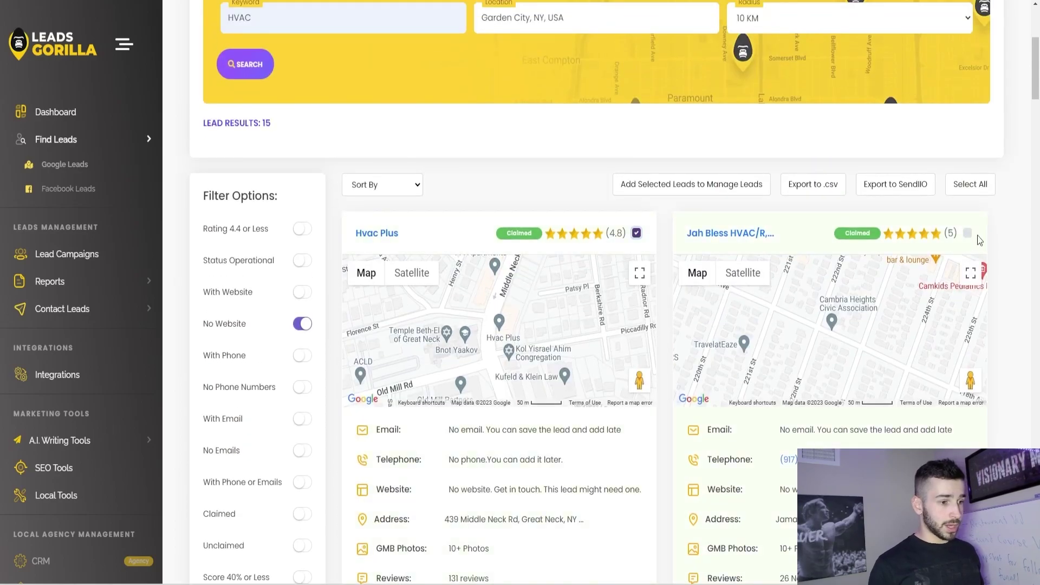
scroll(970, 238, "down", 12)
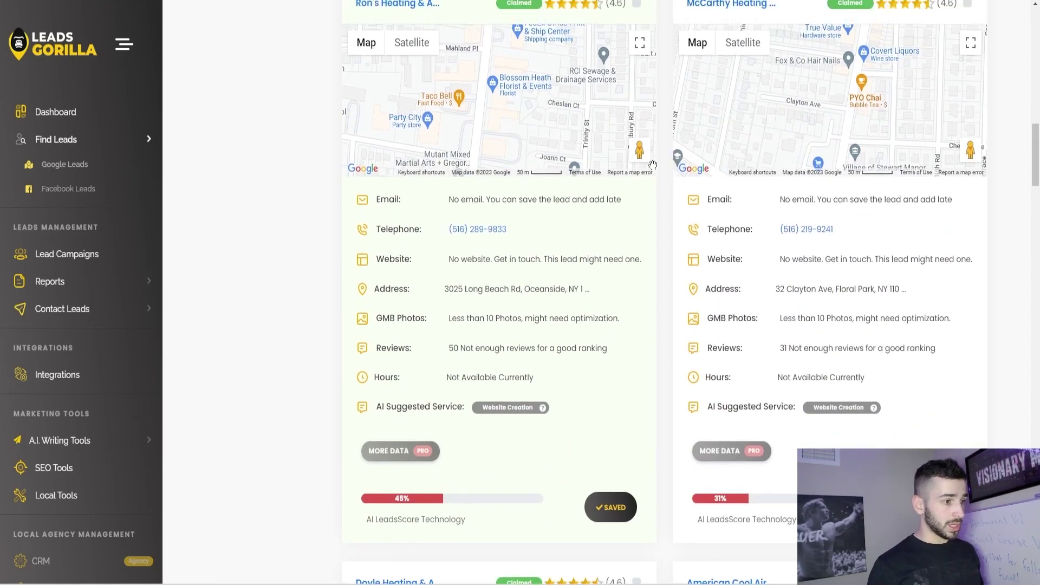
Select Ron's Heating and McCarthy Heating as leads
left_click(637, 87)
left_click(967, 88)
scroll(927, 177, "up", 10)
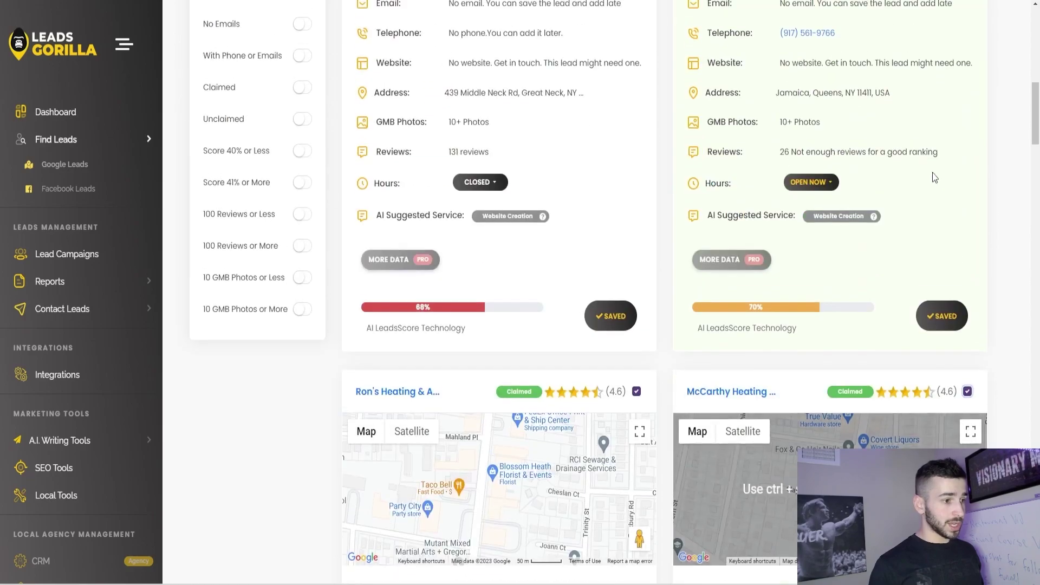
scroll(686, 201, "up", 1)
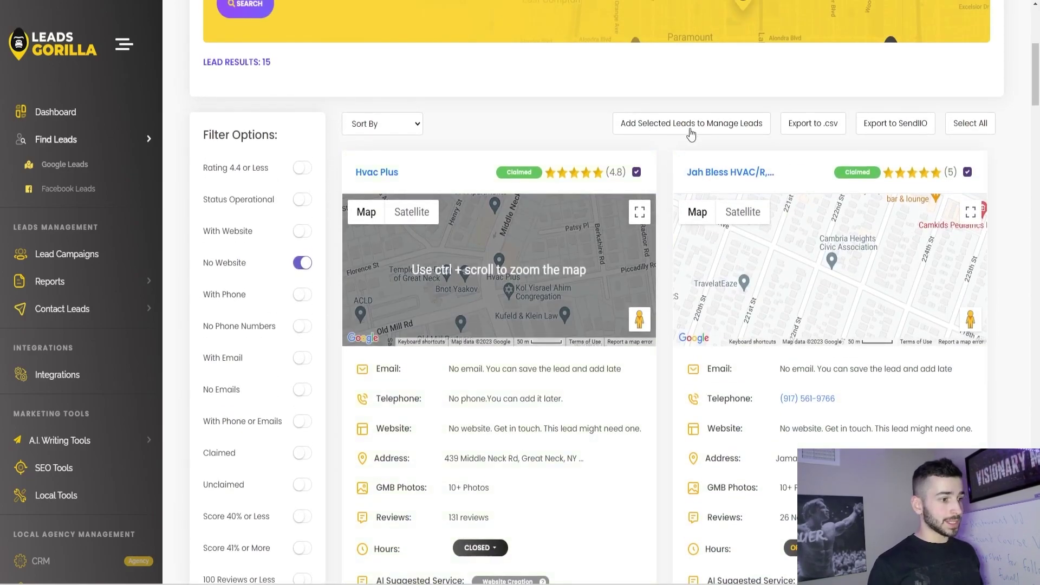
Add the checked leads to Test Campaign as the target campaign
left_click(710, 124)
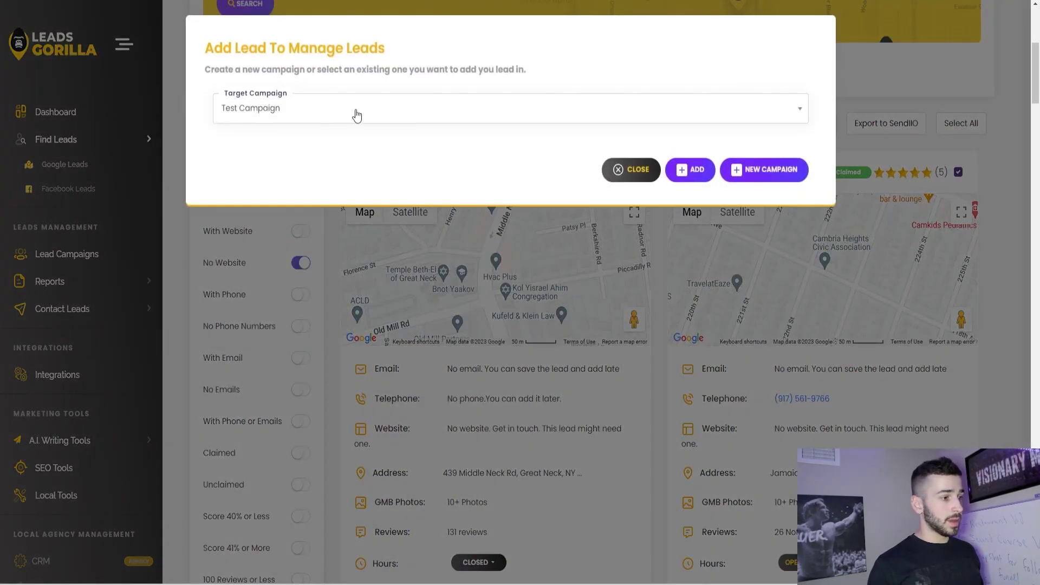
left_click(355, 111)
left_click(354, 118)
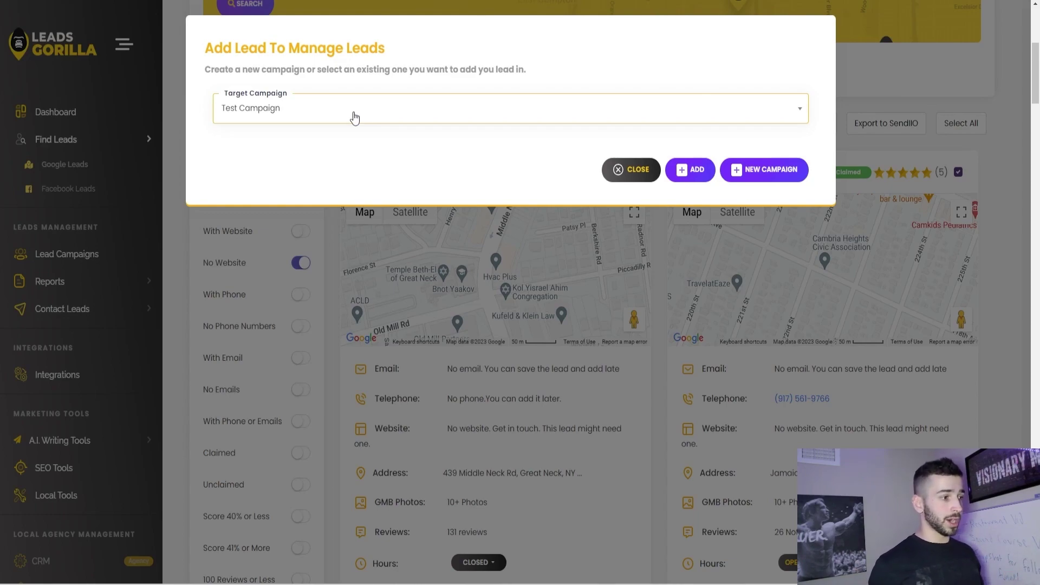
left_click(355, 118)
left_click(250, 175)
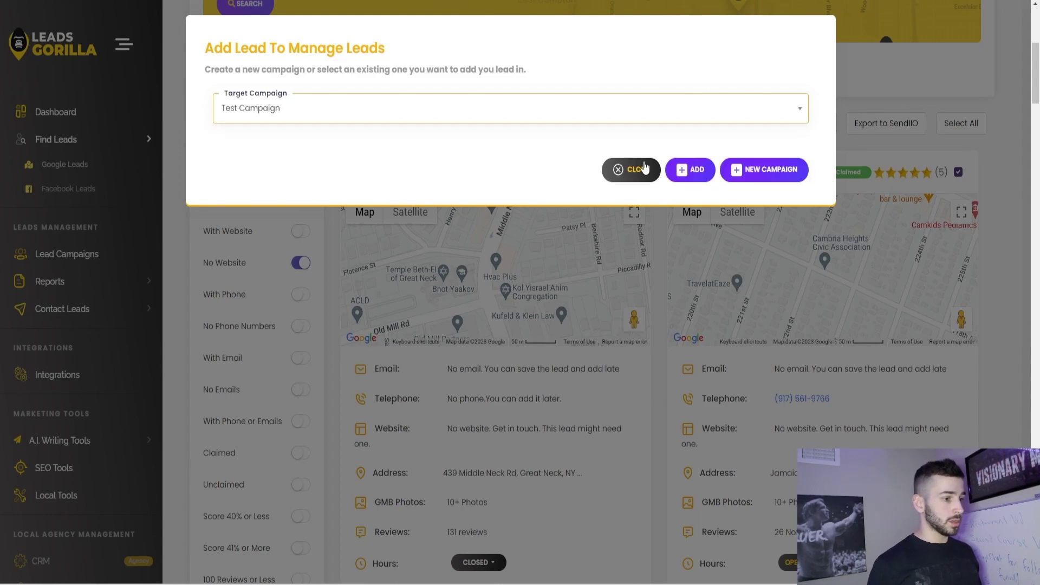
left_click(690, 170)
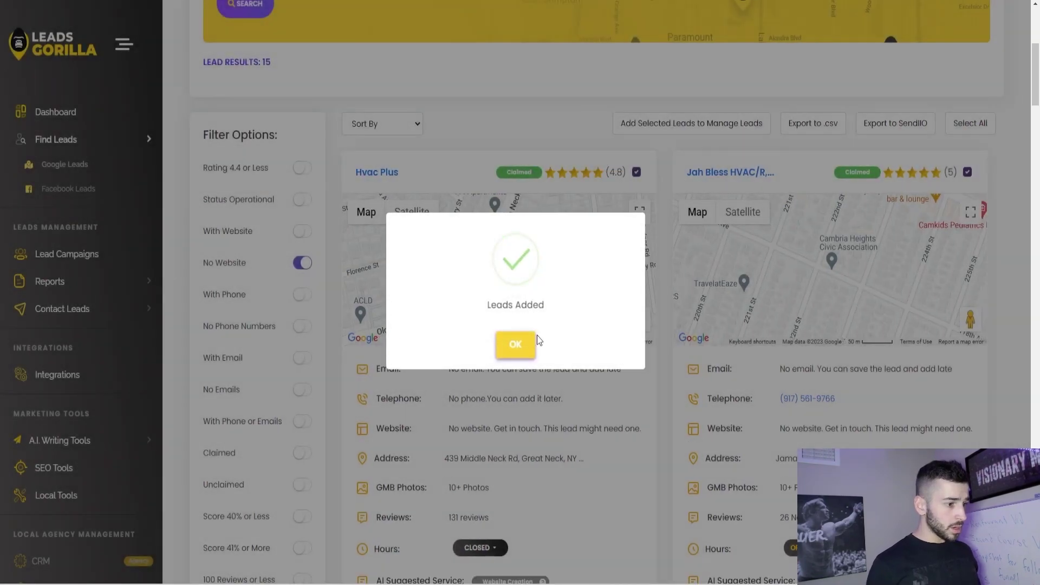
Dismiss the Leads Added confirmation and load more HVAC lead results
left_click(517, 344)
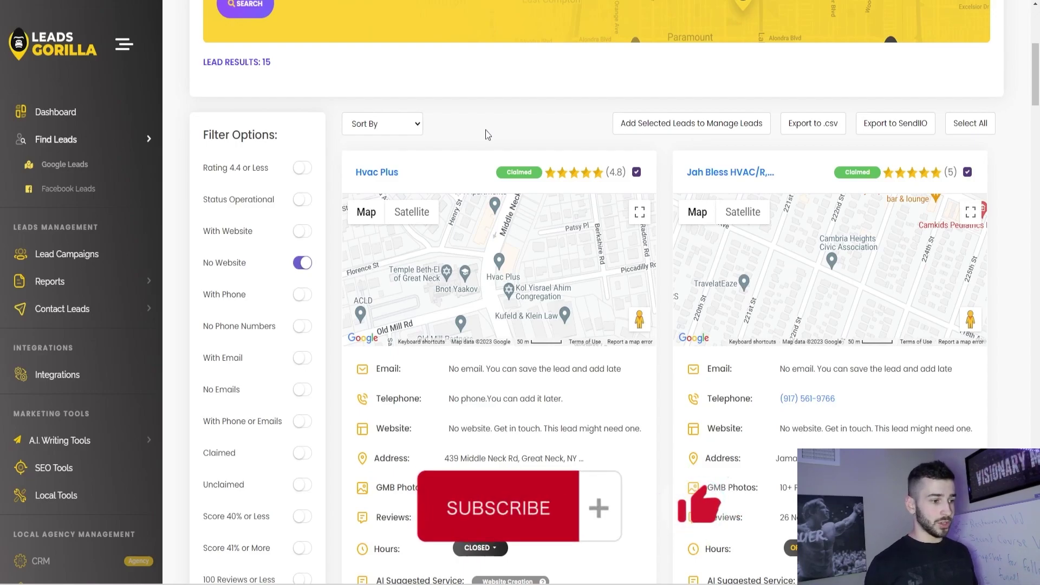
scroll(668, 264, "down", 20)
scroll(697, 268, "down", 15)
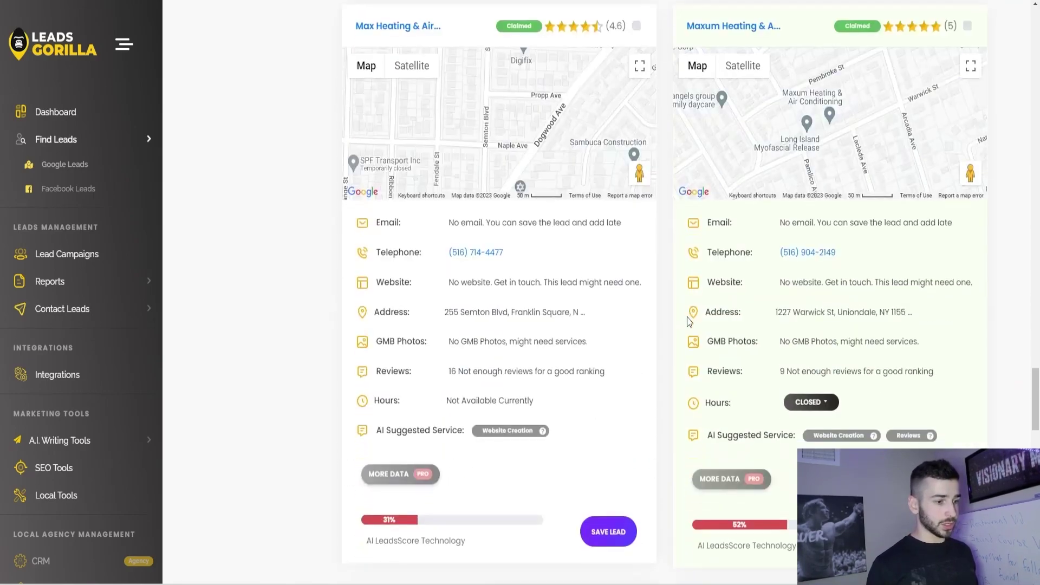
left_click(658, 413)
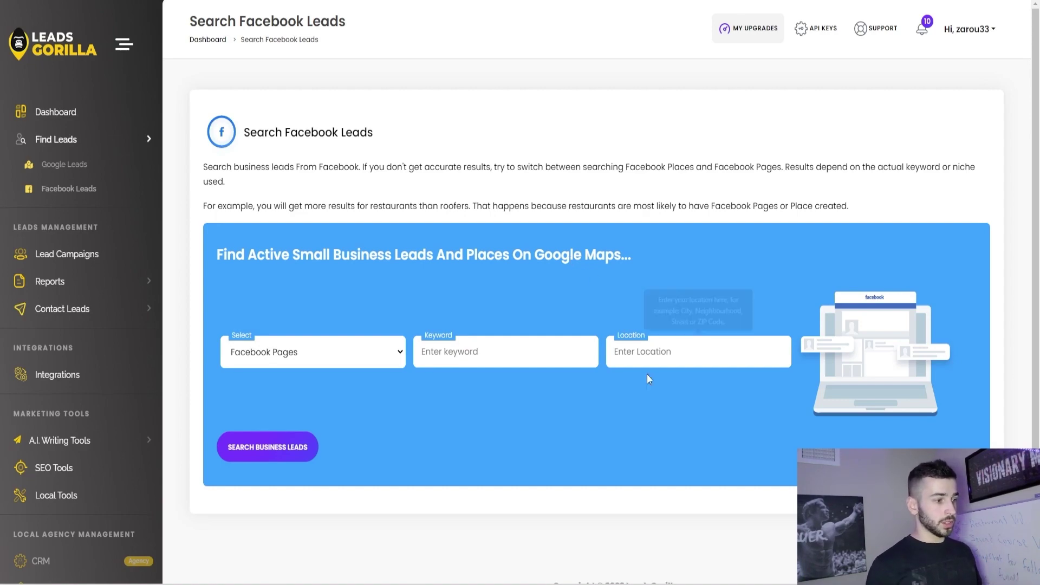
Choose chiropractor as the Facebook Pages search keyword
left_click(465, 352)
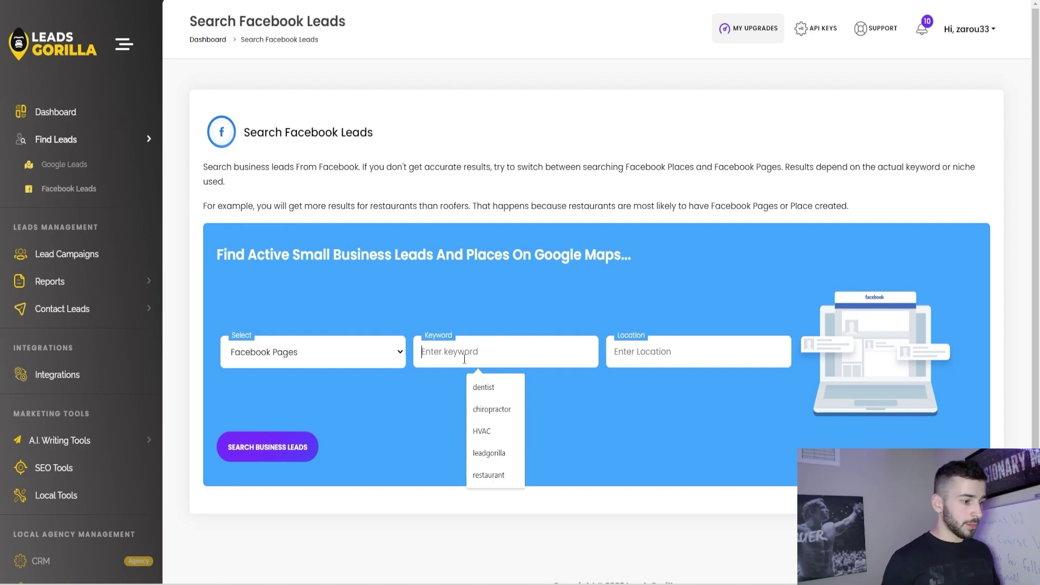
left_click(510, 411)
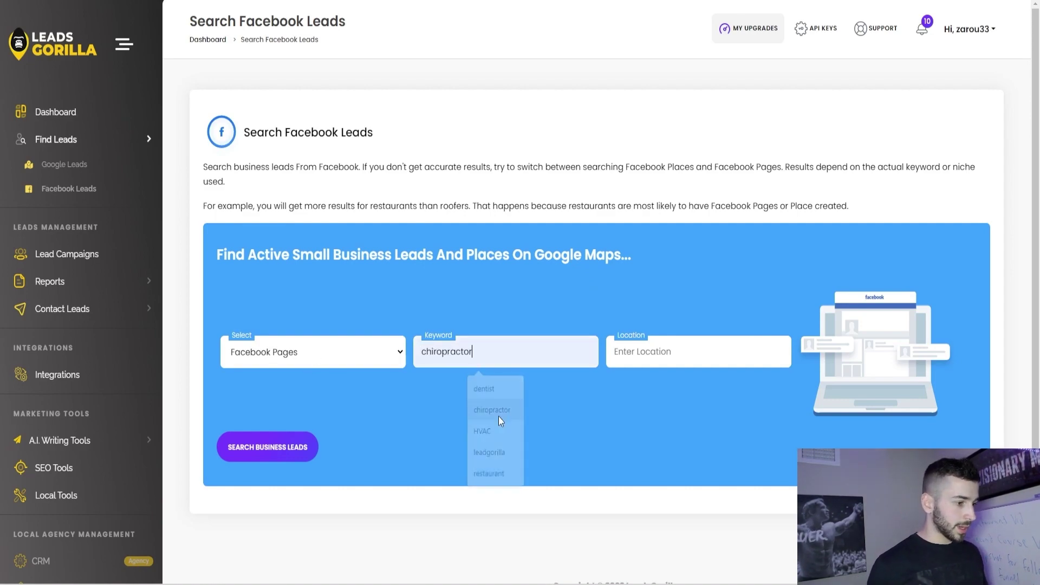
left_click(673, 358)
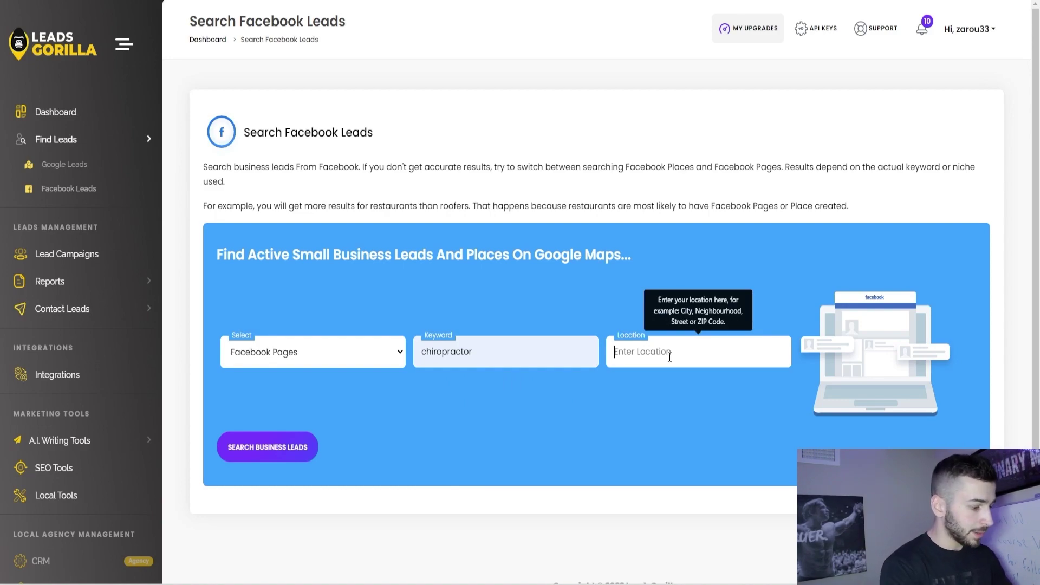
Set location to Garden City, NY, USA, run the Facebook search, and scroll results
type("gard")
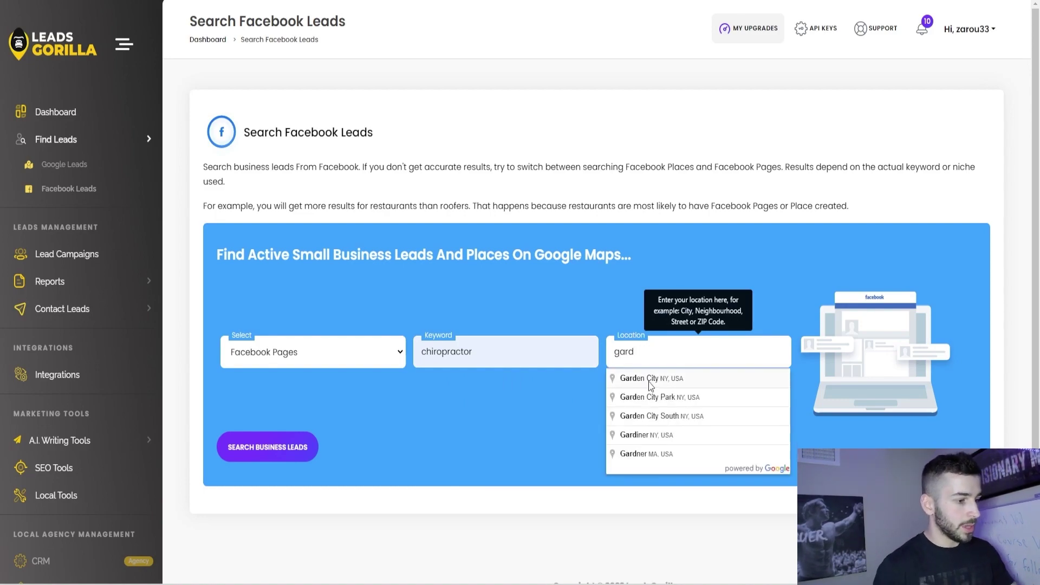
left_click(648, 380)
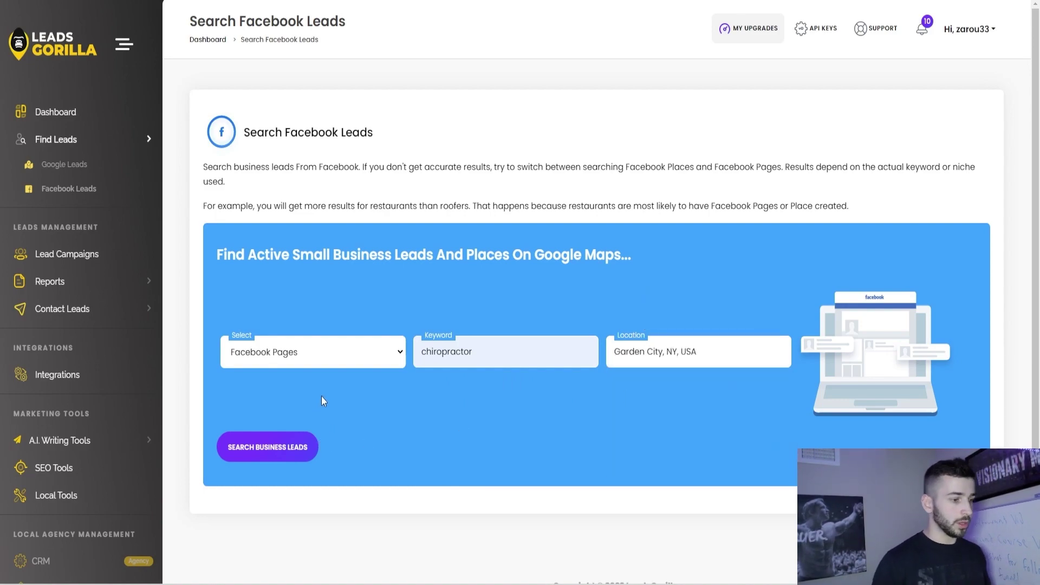
left_click(263, 453)
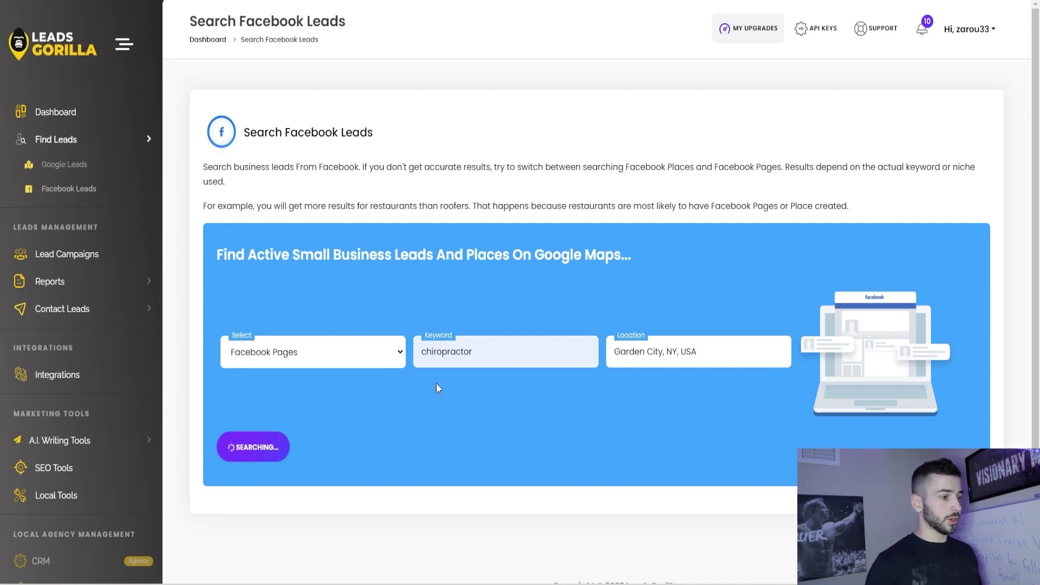
scroll(654, 412, "down", 1)
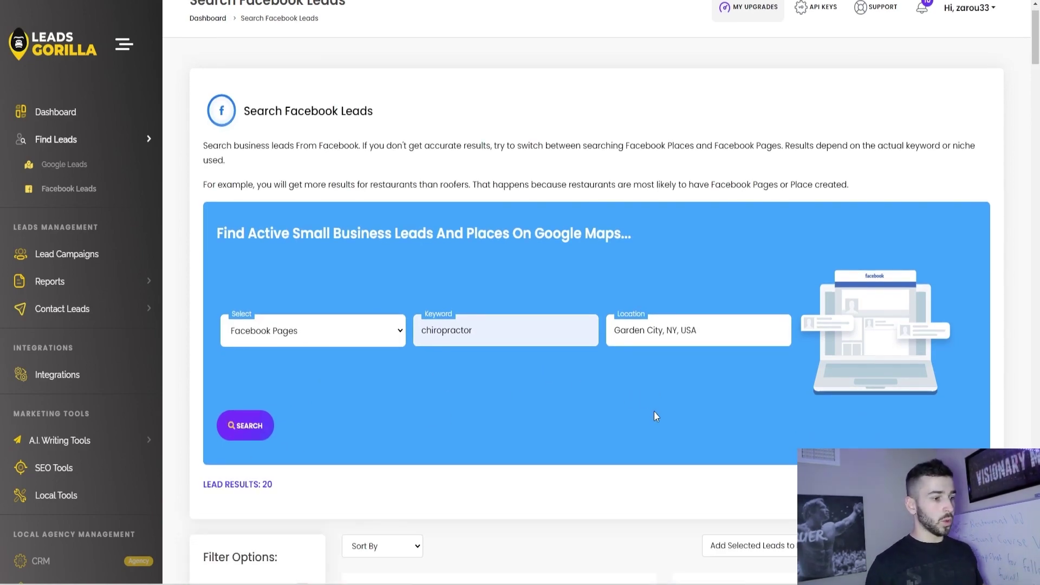
scroll(677, 389, "down", 1)
scroll(678, 389, "down", 8)
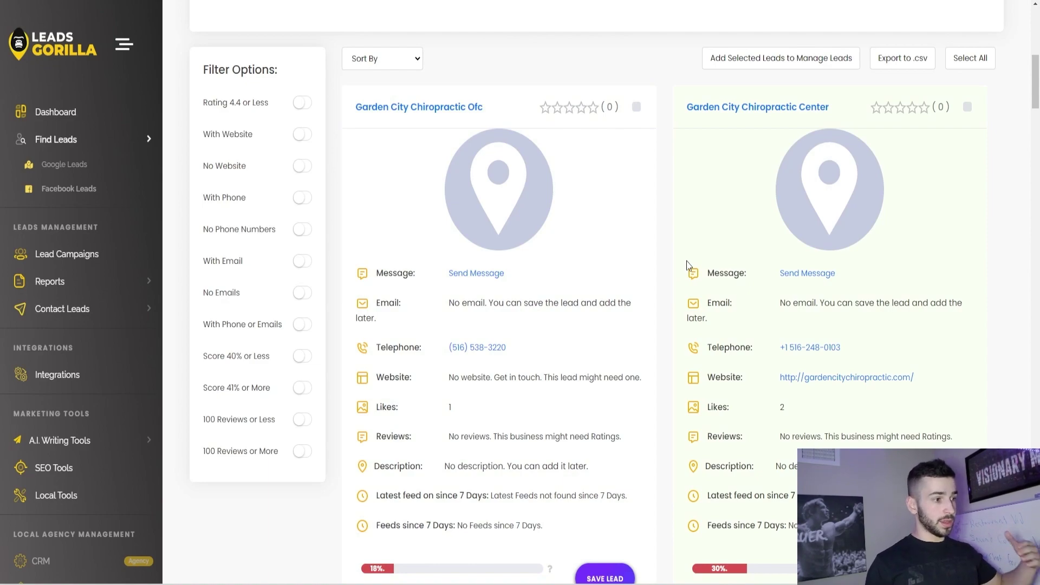
scroll(690, 282, "down", 1)
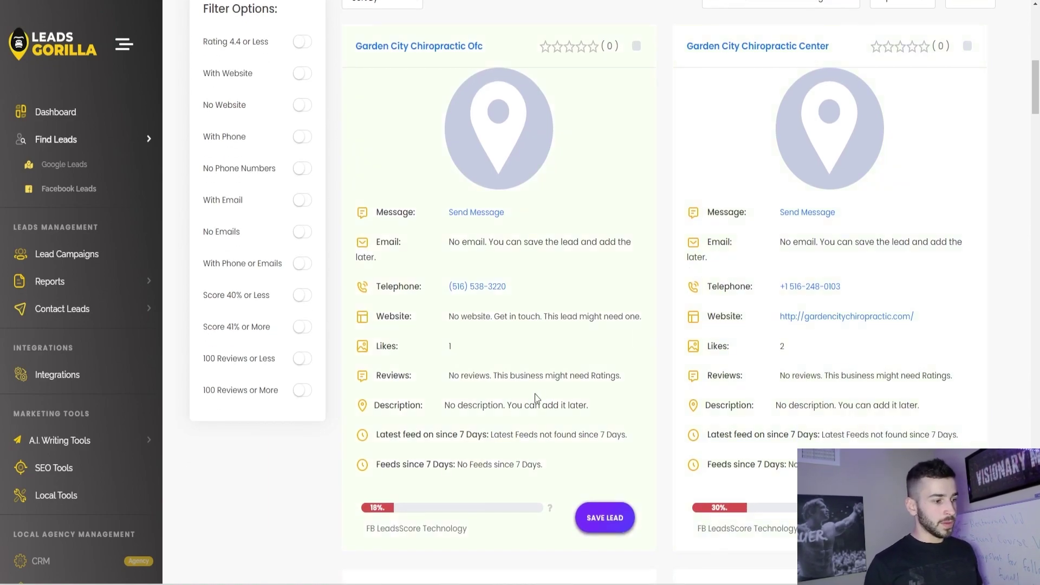
Highlight the first lead's reviews, description, latest feed and website/likes notes
left_click_drag(454, 378, 544, 393)
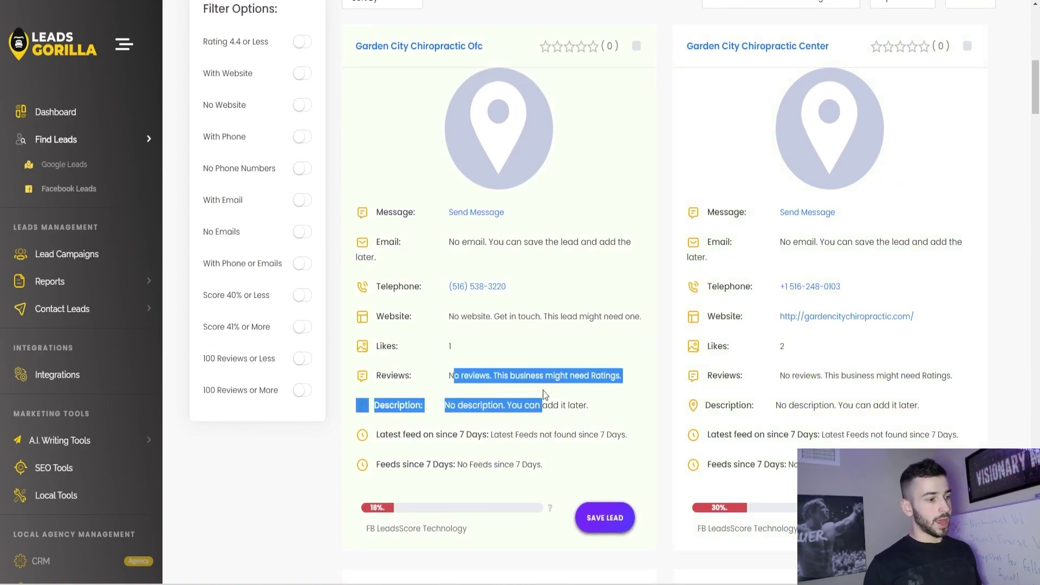
left_click(577, 402)
left_click_drag(470, 406, 581, 407)
left_click(610, 415)
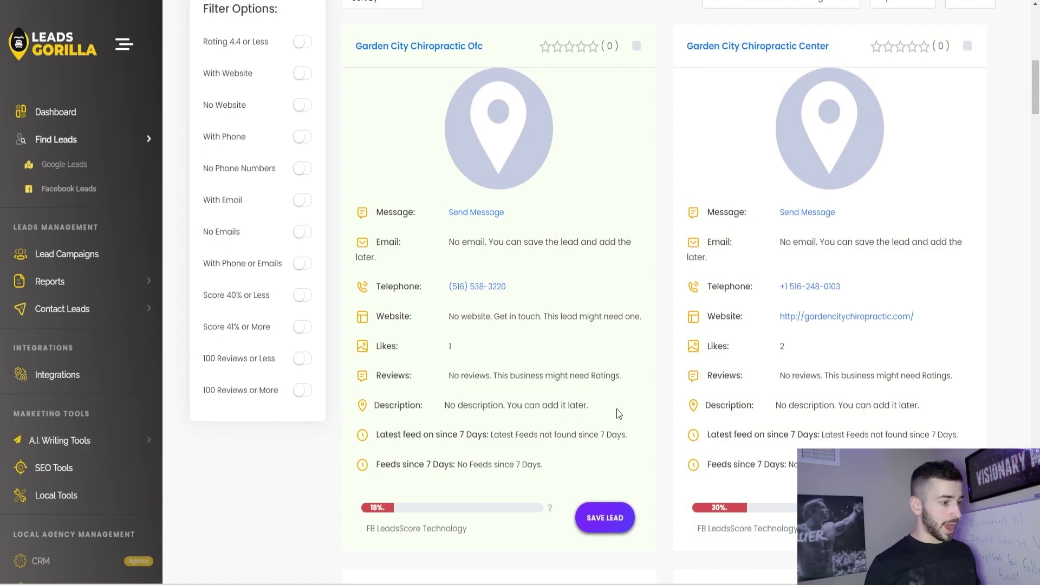
left_click_drag(486, 434, 612, 436)
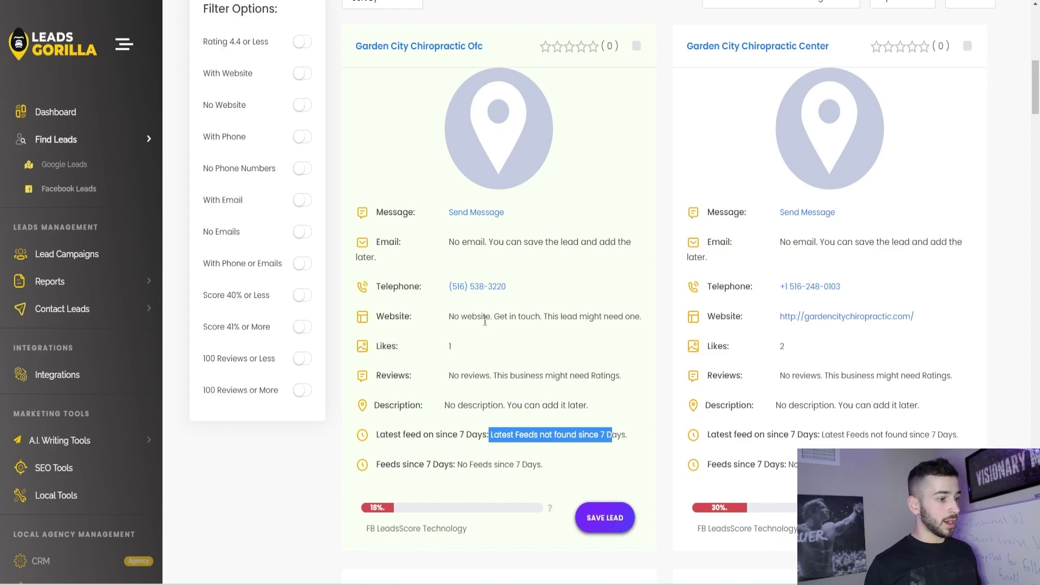
left_click_drag(467, 317, 575, 329)
left_click(607, 360)
Highlight the second lead's reviews note and scroll back up
scroll(653, 355, "down", 2)
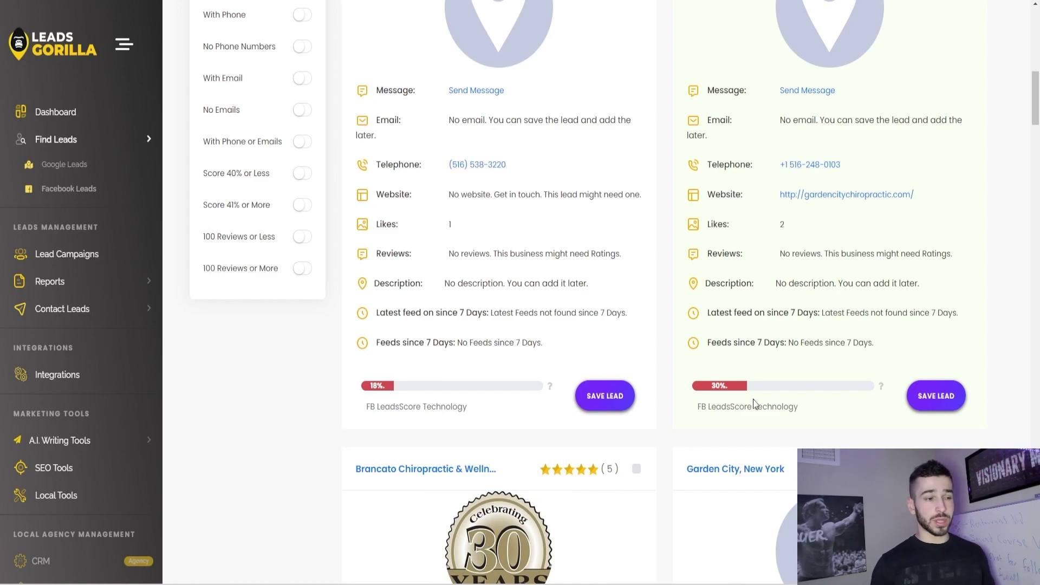
left_click_drag(795, 254, 891, 253)
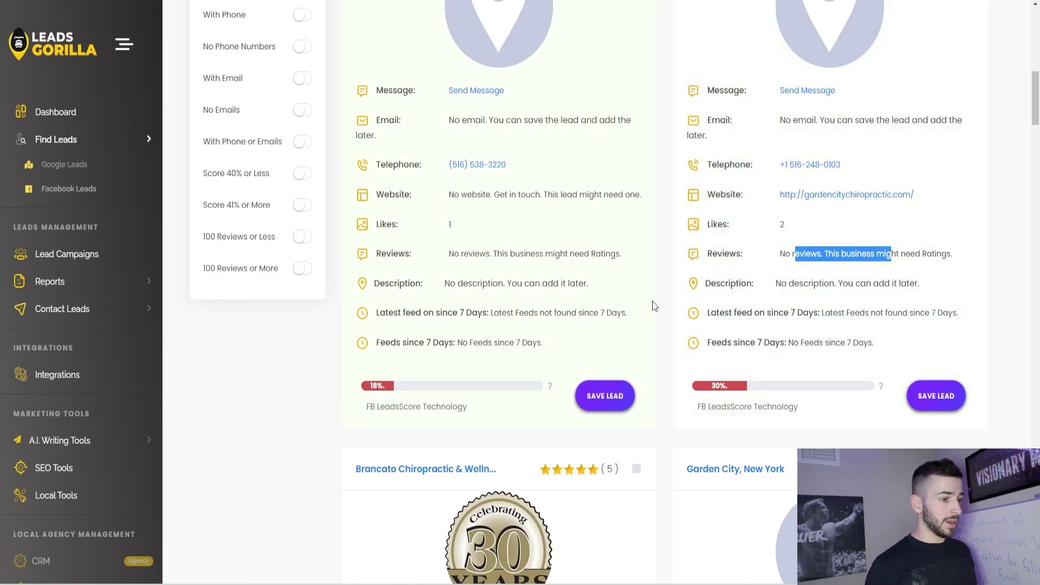
scroll(652, 325, "down", 4)
scroll(652, 325, "up", 3)
scroll(653, 325, "up", 6)
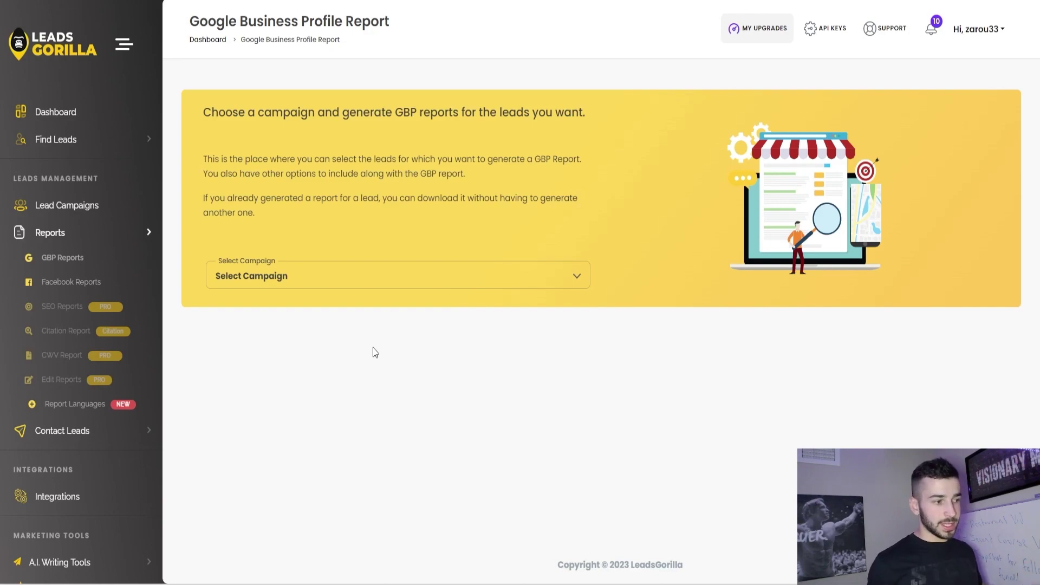
Choose Test Campaign in GBP Reports and scroll through its leads' scores and ratings
left_click(376, 283)
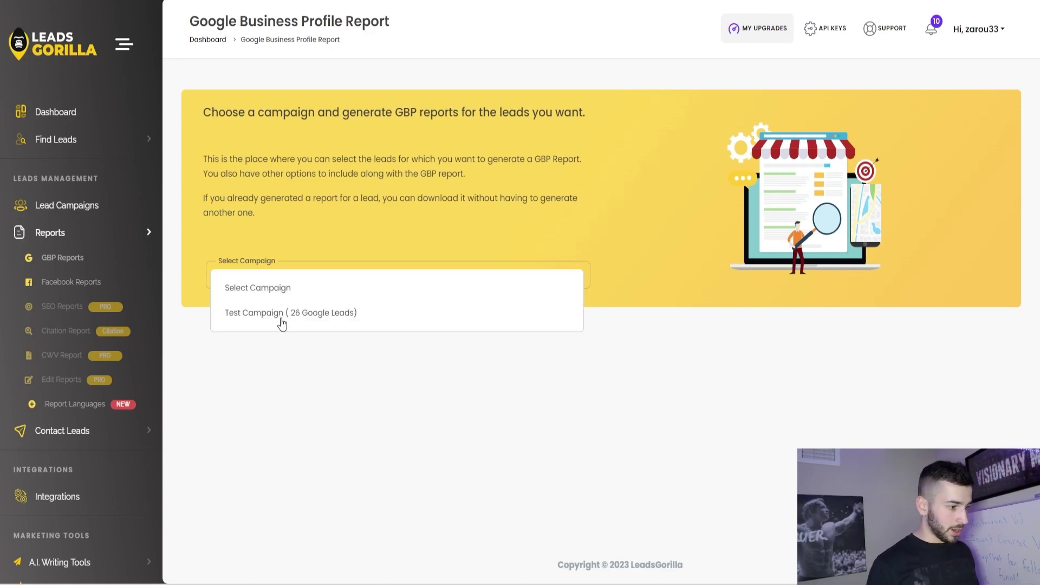
left_click(283, 320)
scroll(434, 344, "down", 5)
scroll(649, 305, "down", 3)
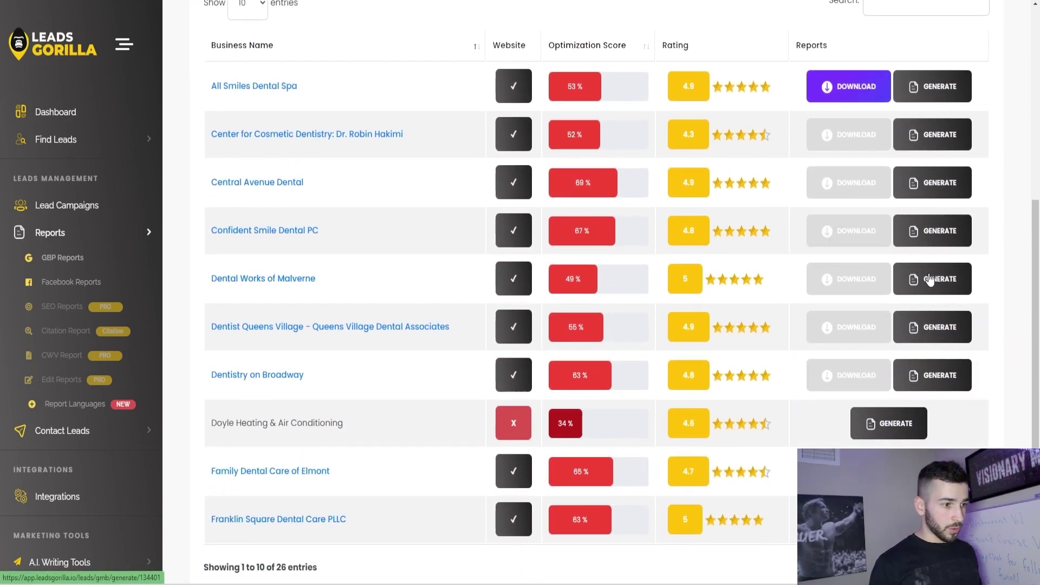
Generate All Smiles Dental Spa's report with claimed, mobile-friendly, social and pixel checks
left_click(915, 98)
scroll(548, 251, "down", 5)
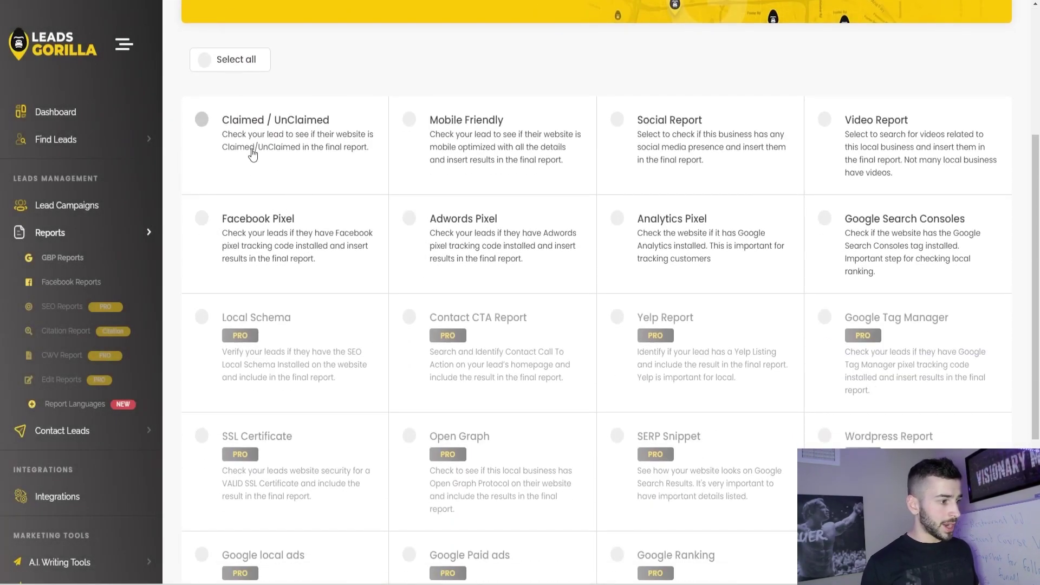
left_click(204, 124)
left_click(216, 232)
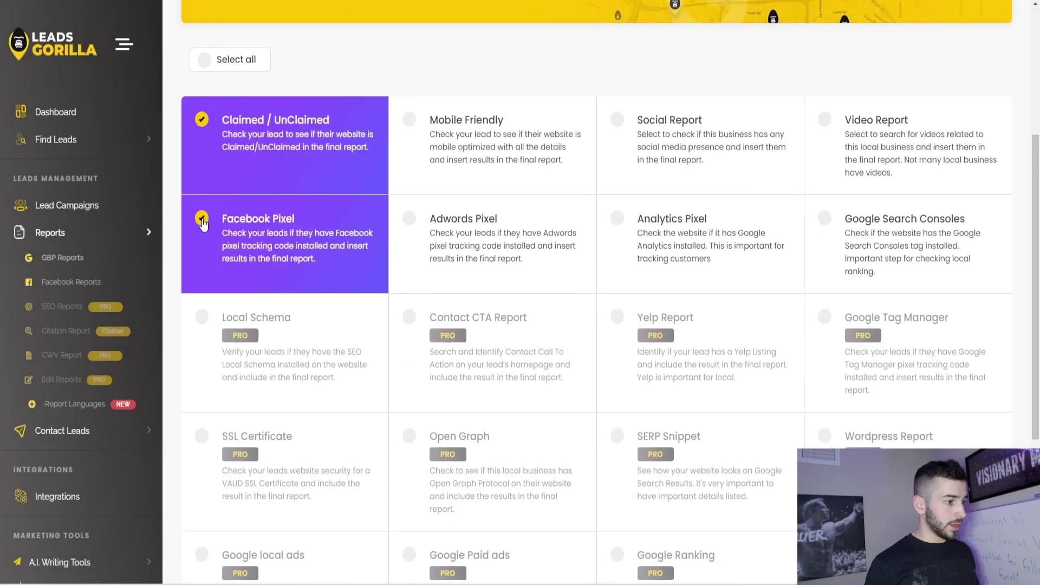
left_click(409, 218)
left_click(409, 118)
left_click(652, 120)
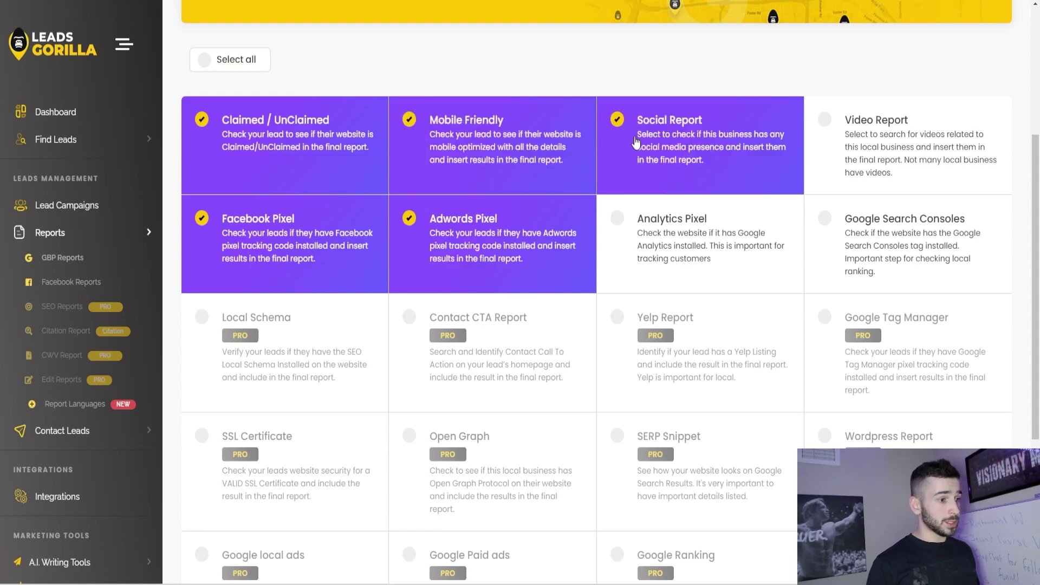
left_click(618, 218)
left_click(205, 61)
scroll(487, 298, "down", 5)
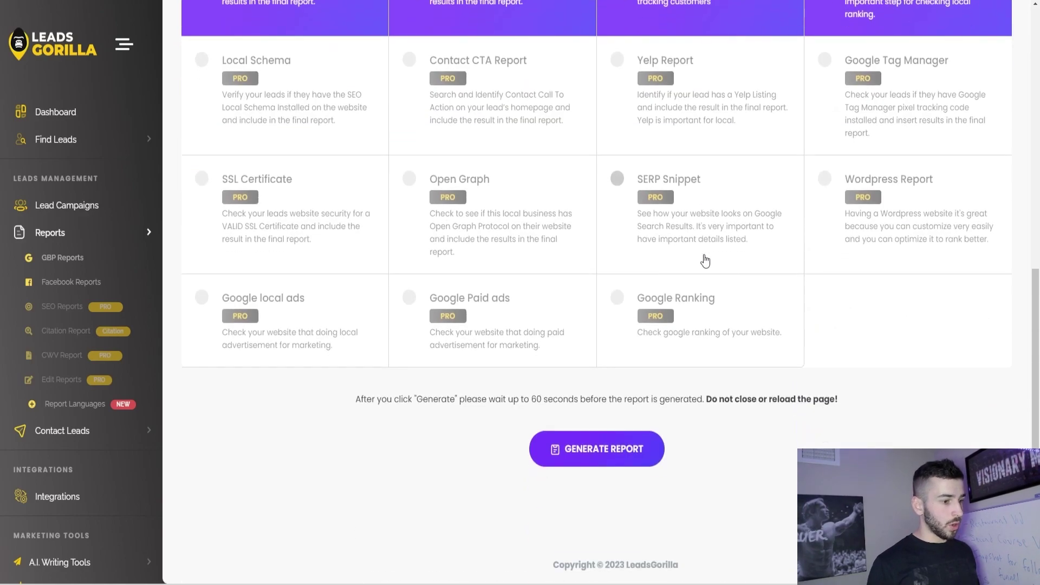
left_click(592, 434)
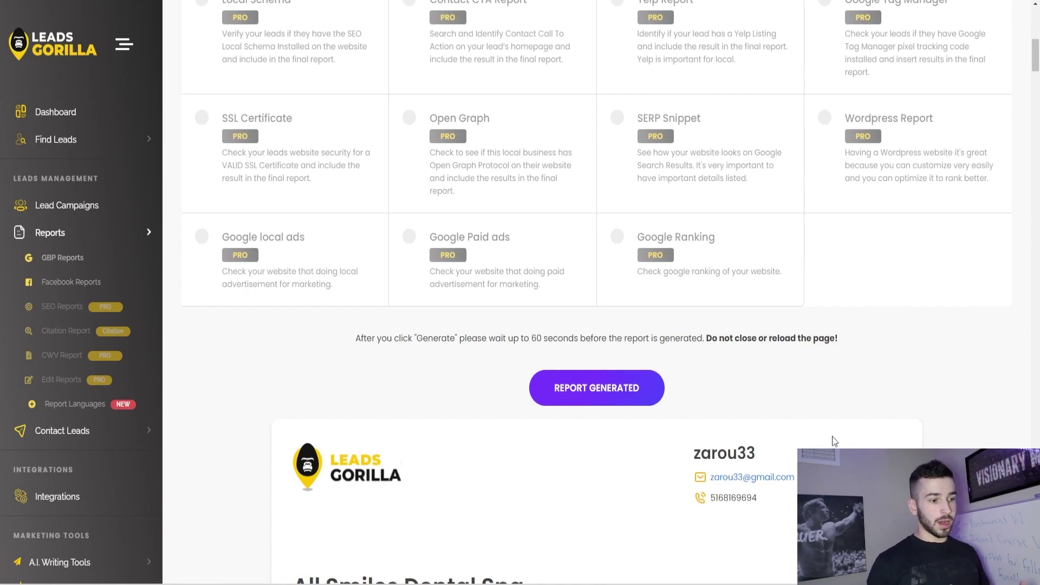
scroll(552, 437, "down", 9)
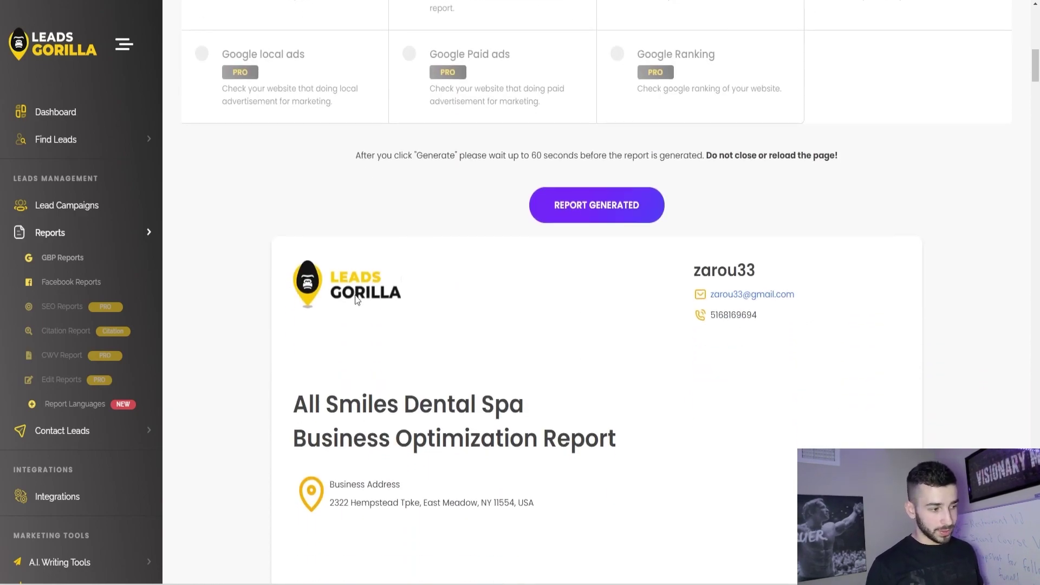
scroll(434, 317, "down", 20)
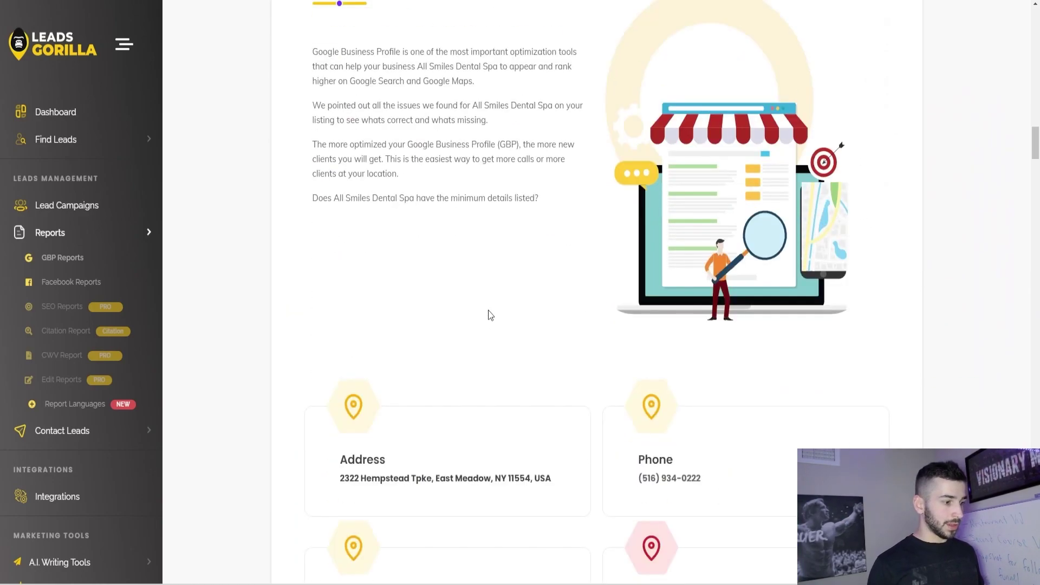
scroll(497, 322, "down", 15)
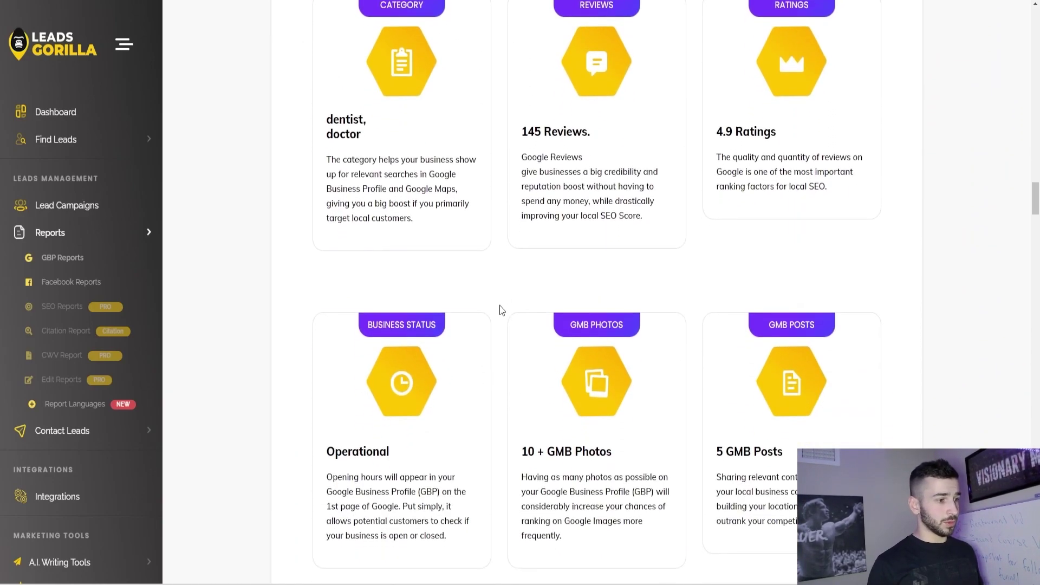
scroll(501, 310, "down", 16)
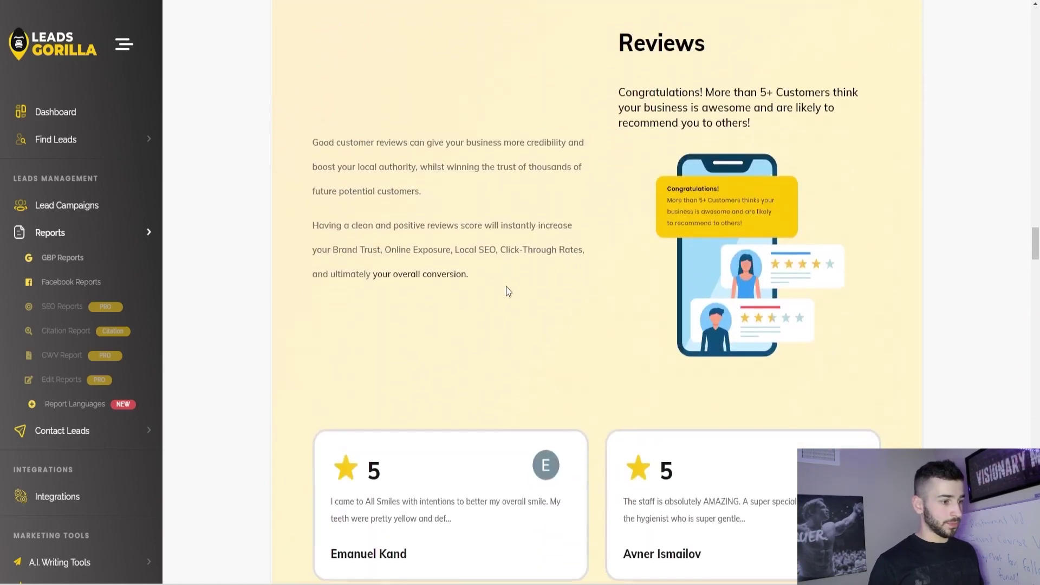
scroll(532, 186, "down", 15)
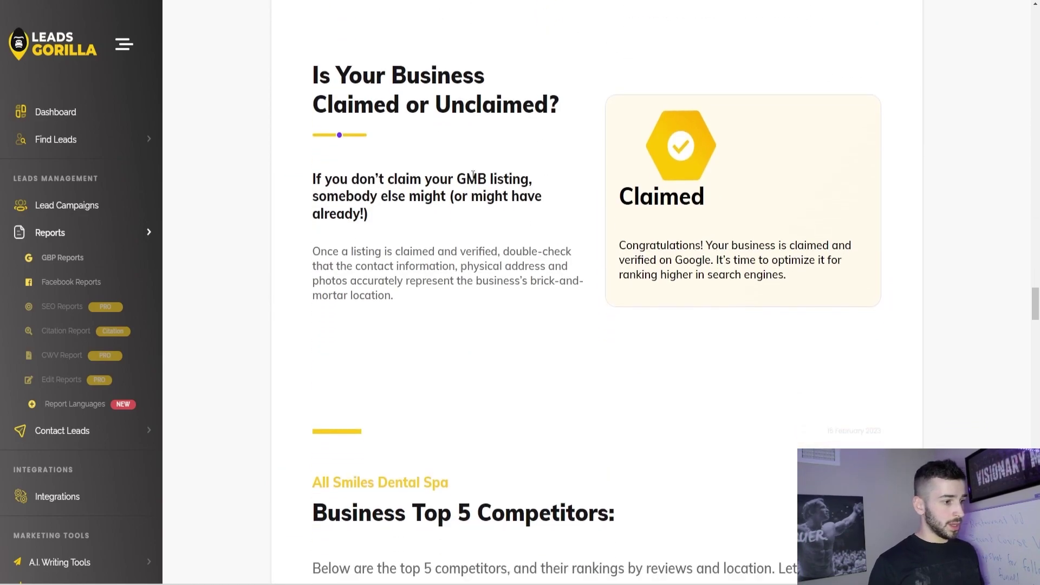
scroll(575, 210, "down", 3)
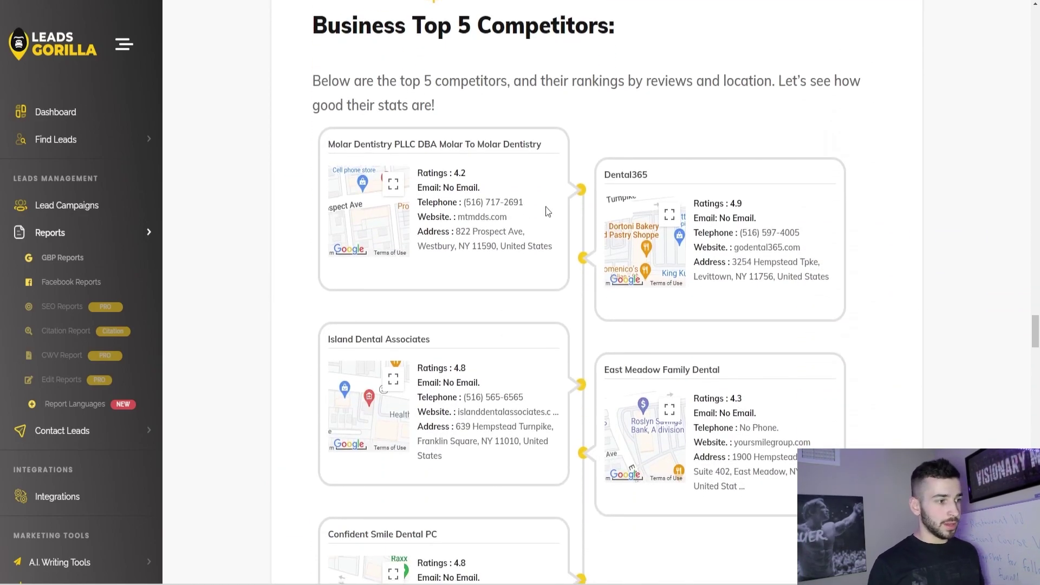
scroll(548, 209, "down", 5)
scroll(548, 210, "up", 3)
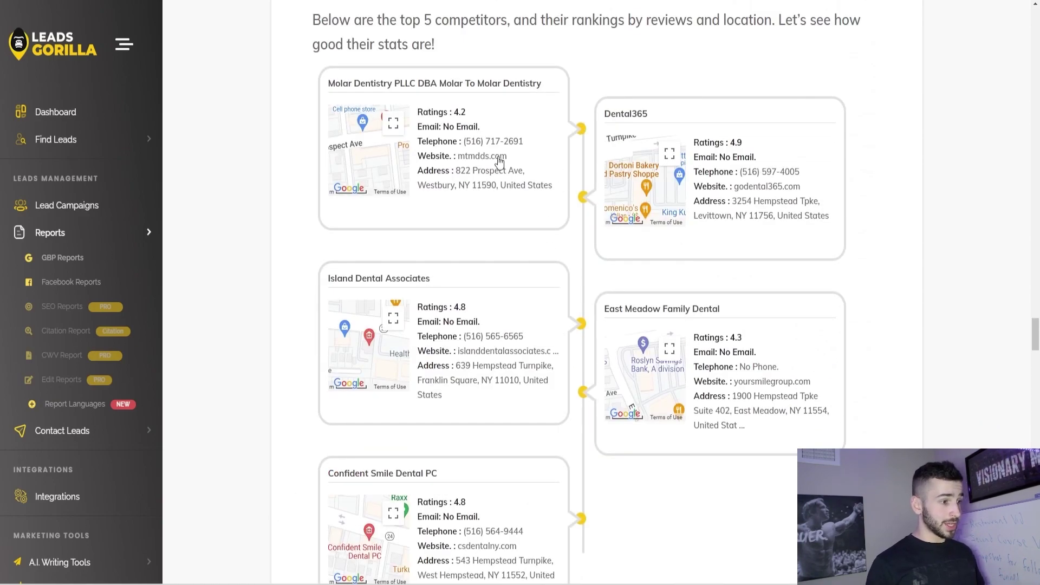
scroll(470, 149, "down", 10)
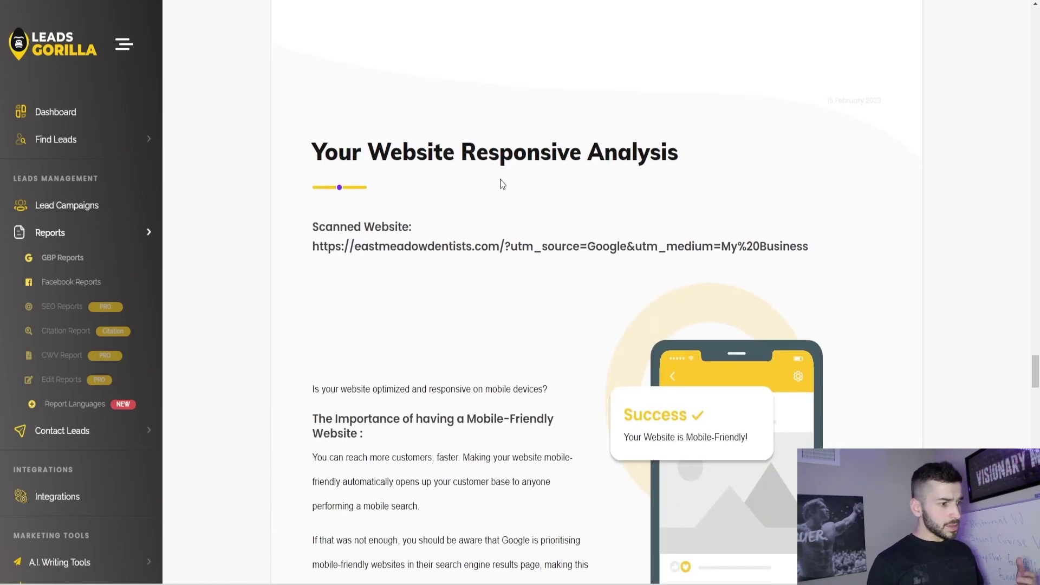
scroll(502, 196, "down", 8)
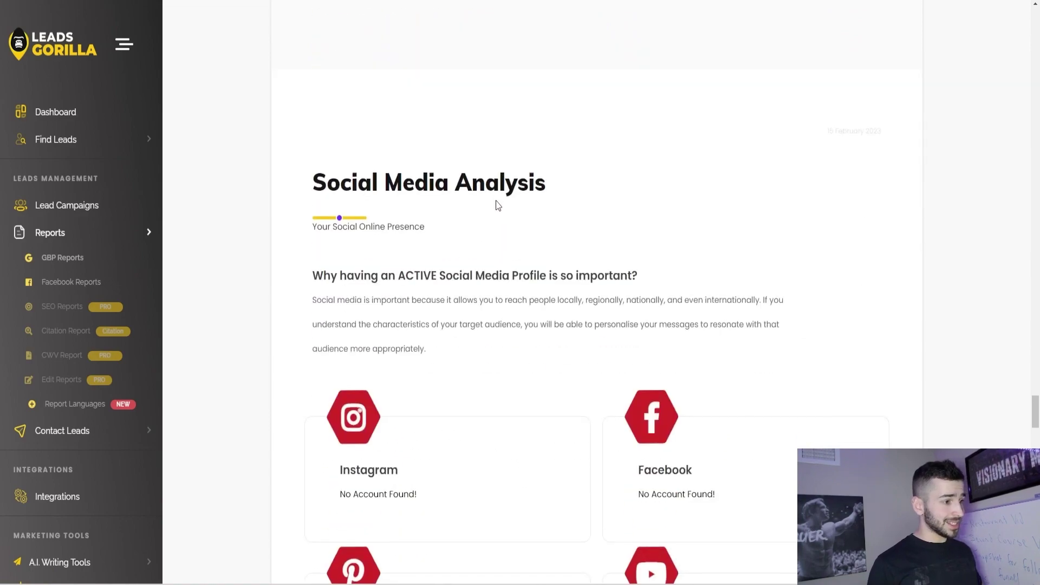
scroll(497, 212, "down", 15)
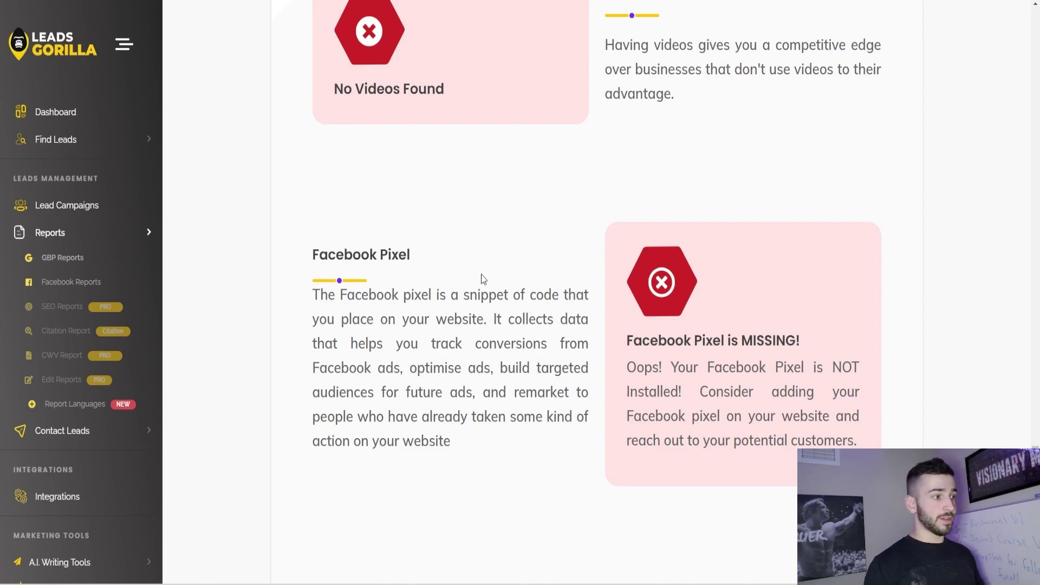
scroll(620, 309, "down", 4)
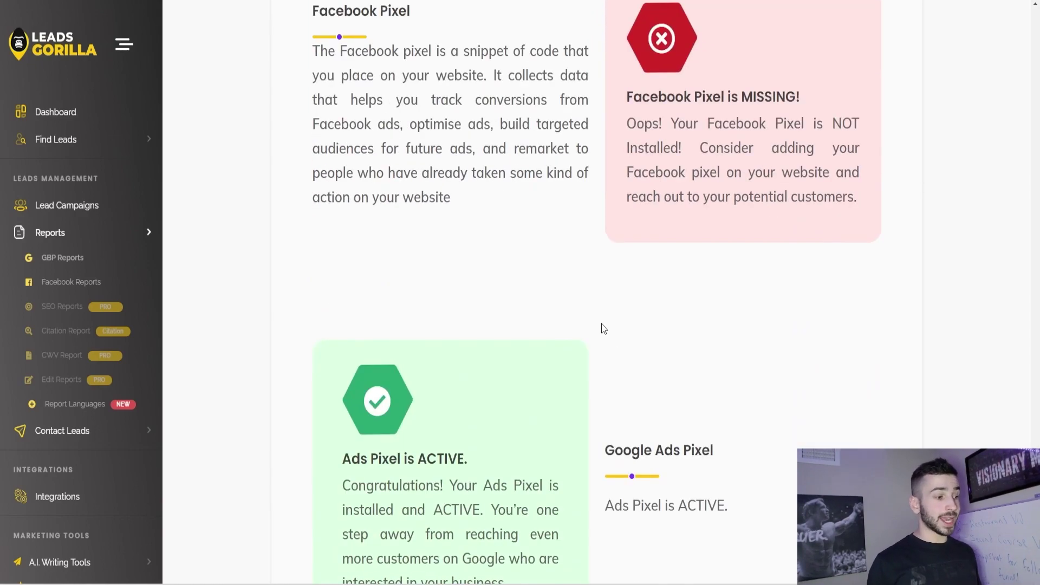
scroll(603, 325, "down", 4)
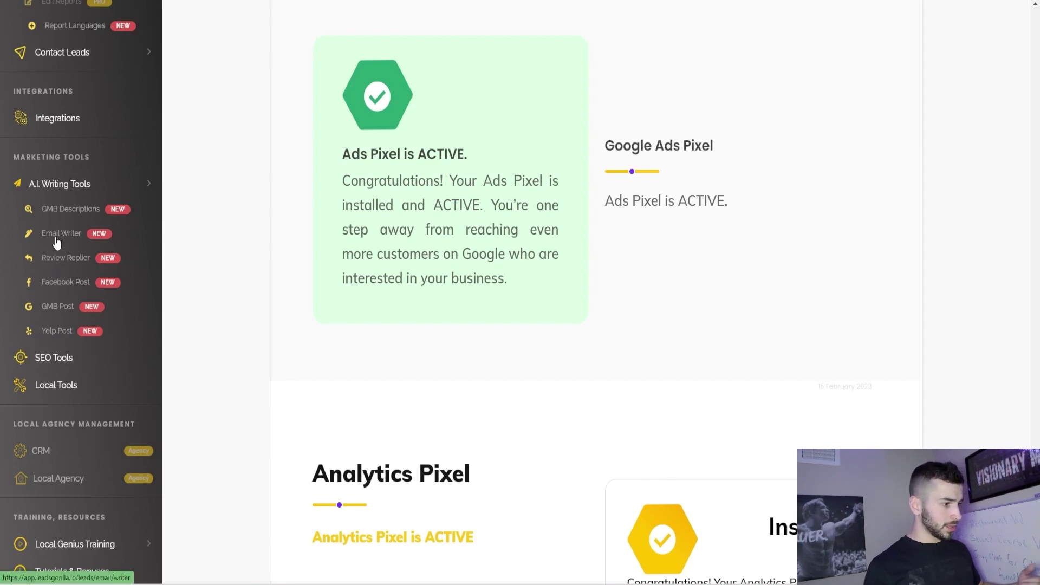
Start a new single-email template in Email Writer and enter the agency details
left_click(60, 234)
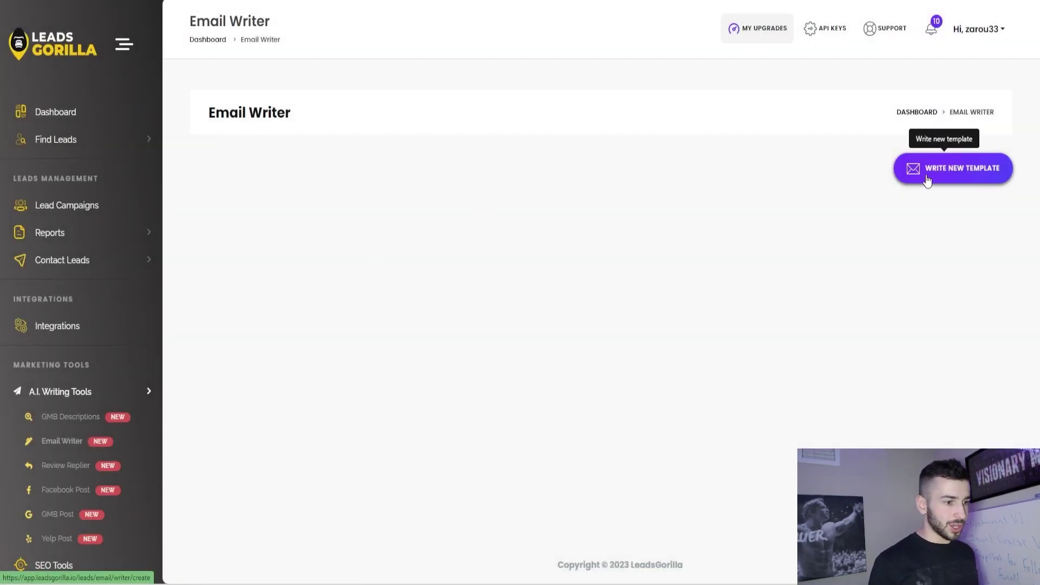
left_click(923, 181)
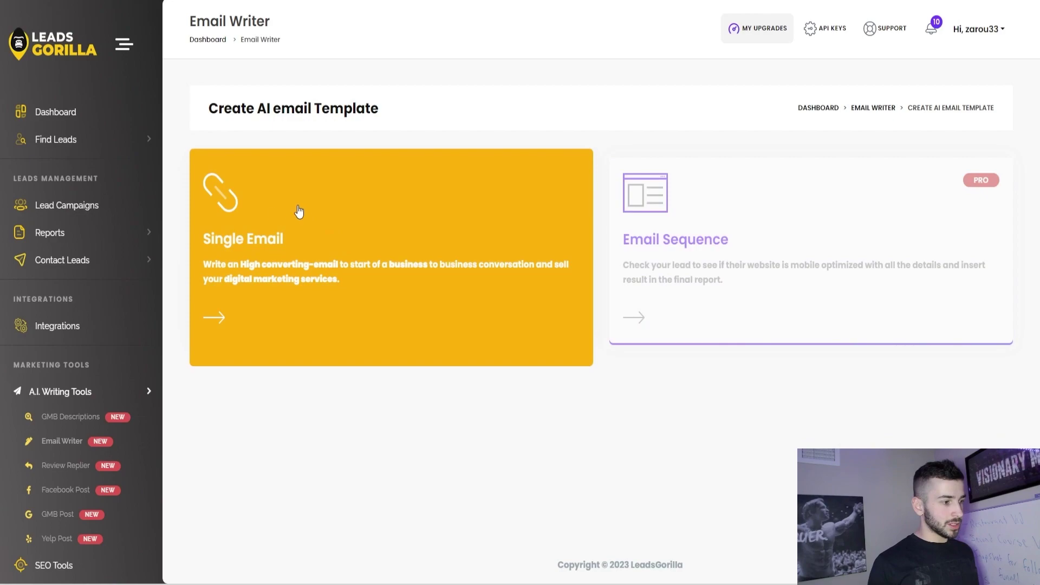
left_click(262, 217)
left_click(301, 270)
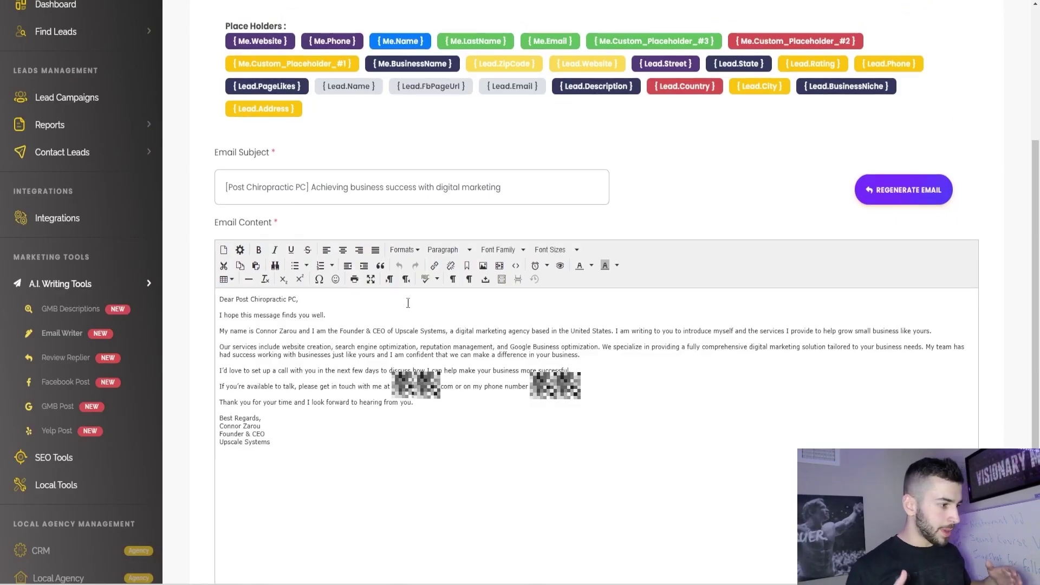
scroll(408, 303, "down", 1)
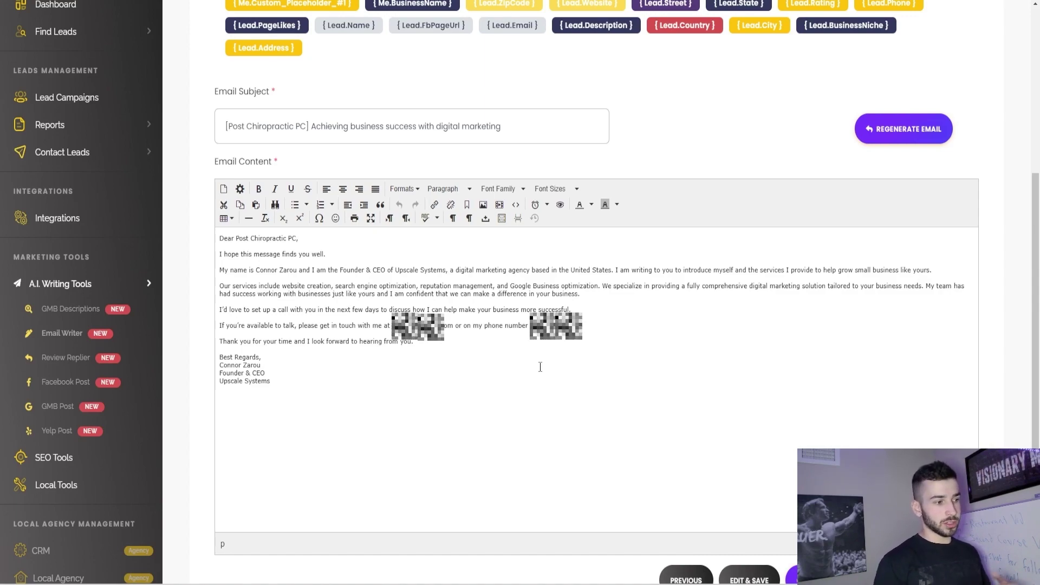
Copy the generated Post Chiropractic PC email to the clipboard
scroll(540, 367, "down", 2)
left_click(829, 458)
left_click(502, 349)
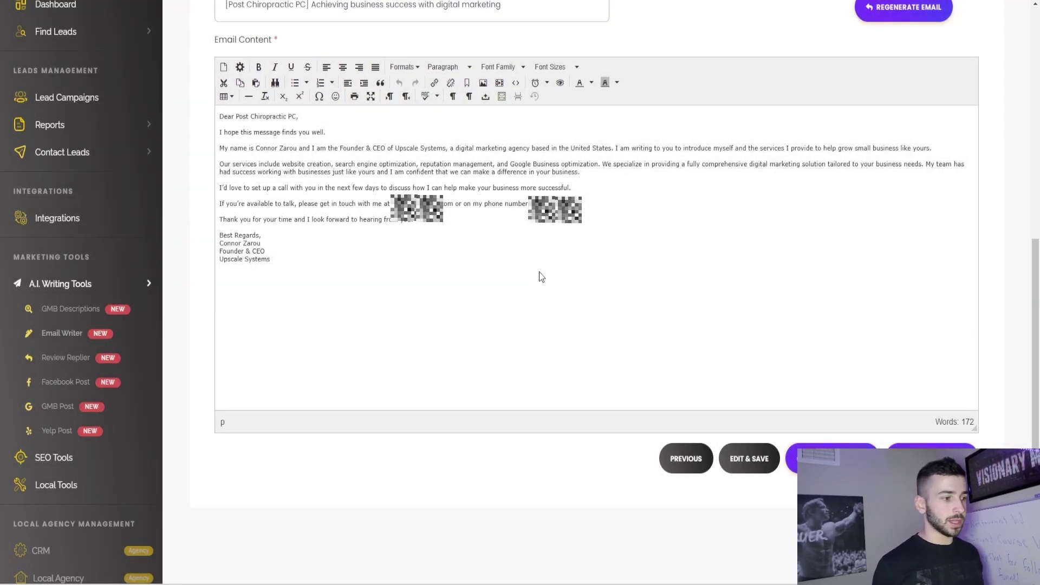
scroll(536, 260, "up", 2)
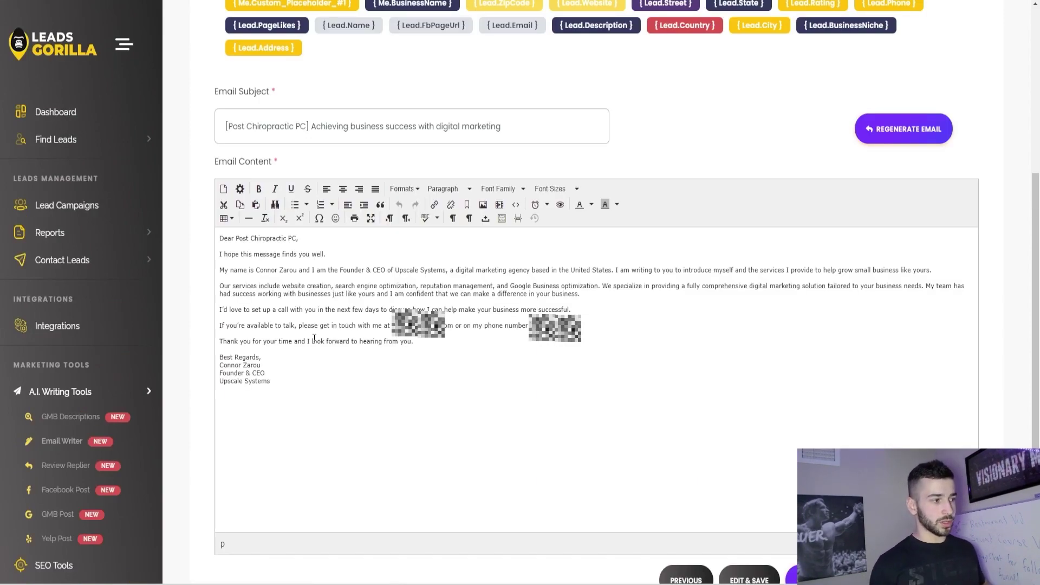